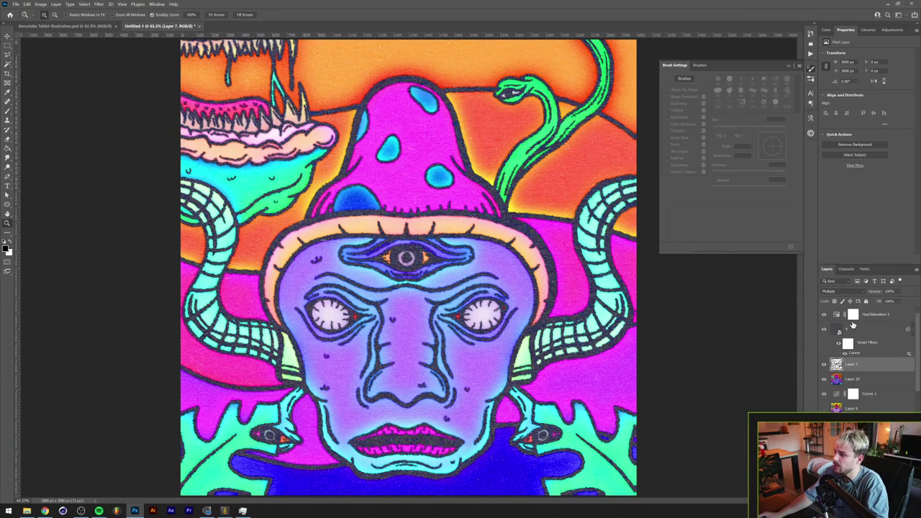
Step: Hide the colour, adjustment and texture layers above the line art, and duplicate the line-art layer Layer 5 copy
left_click_drag(823, 315, 823, 418)
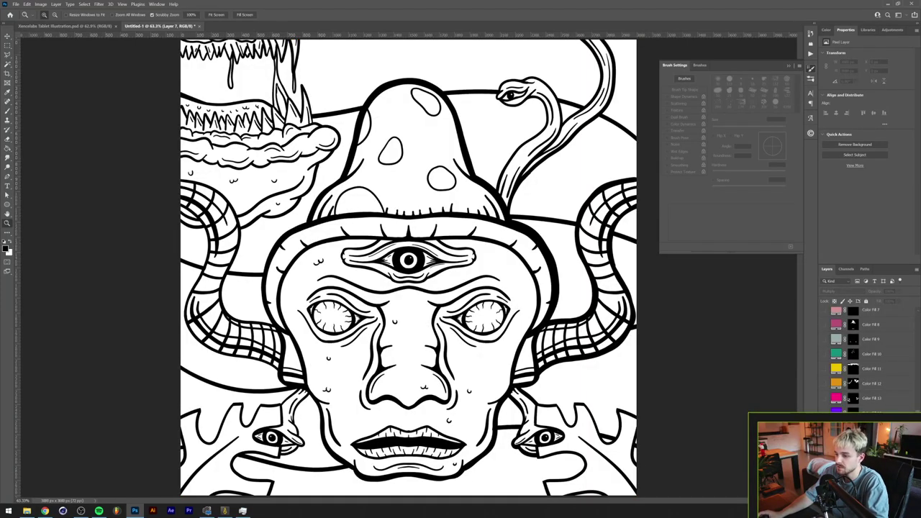
left_click(871, 461)
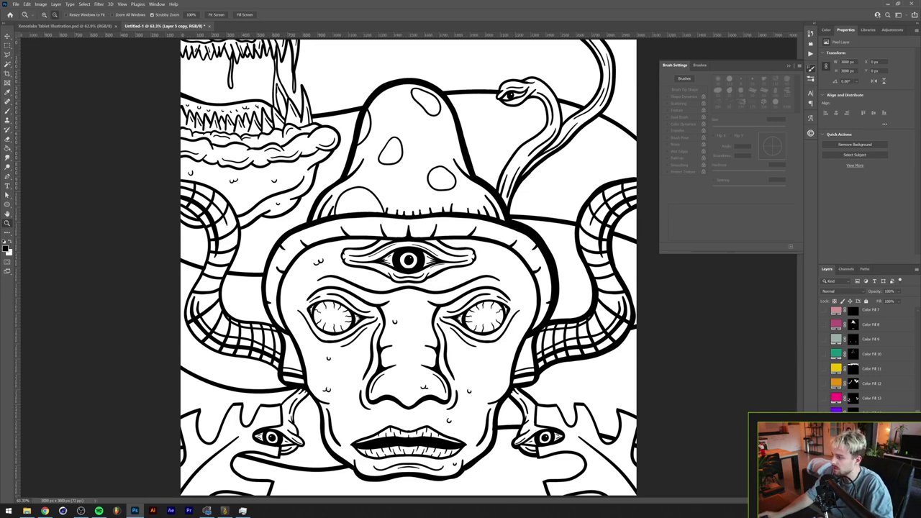
scroll(863, 356, "down", 1)
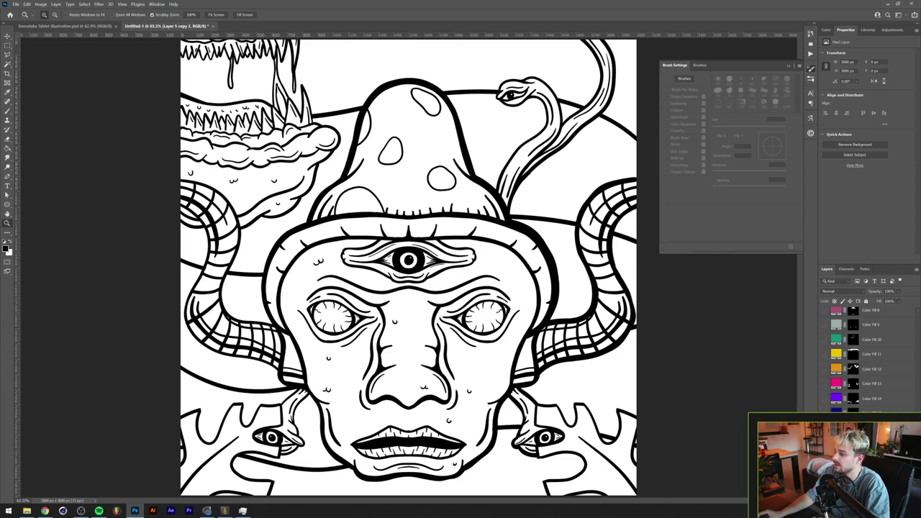
key("Delete")
key("ctrl+shift+z")
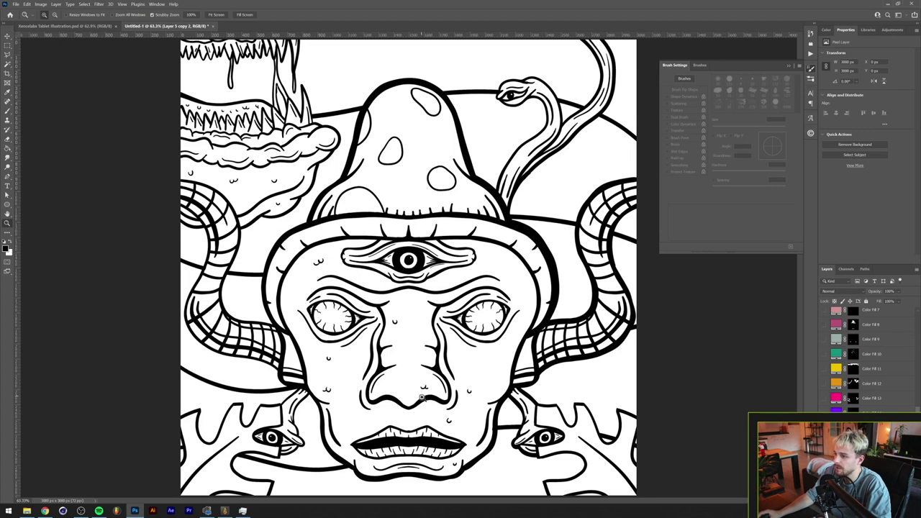
key("v")
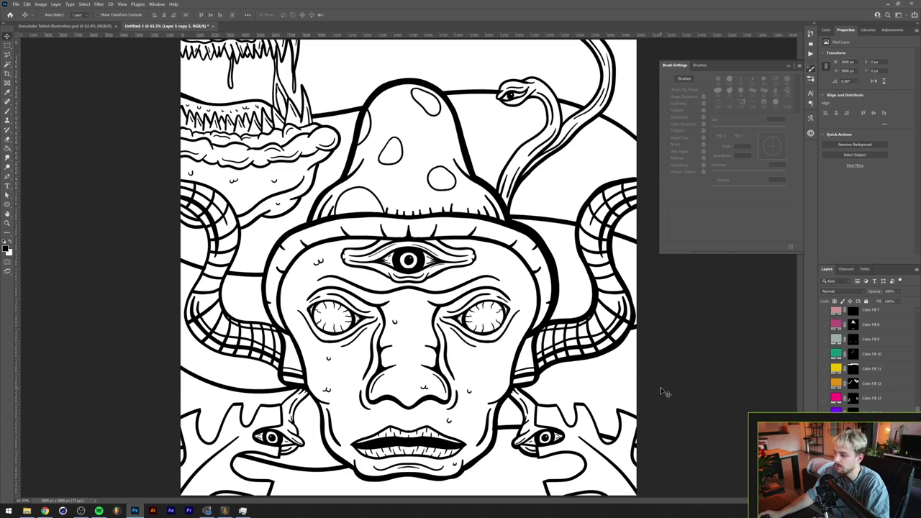
left_click(98, 4)
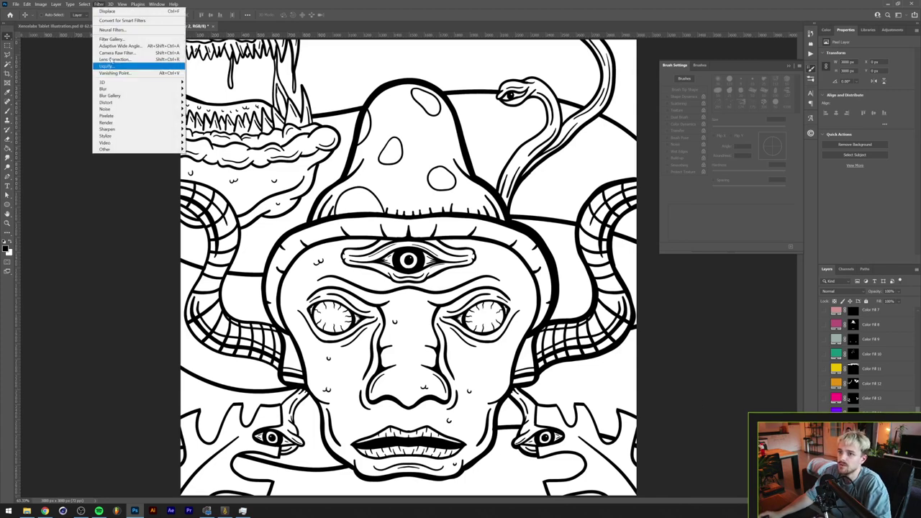
left_click(115, 41)
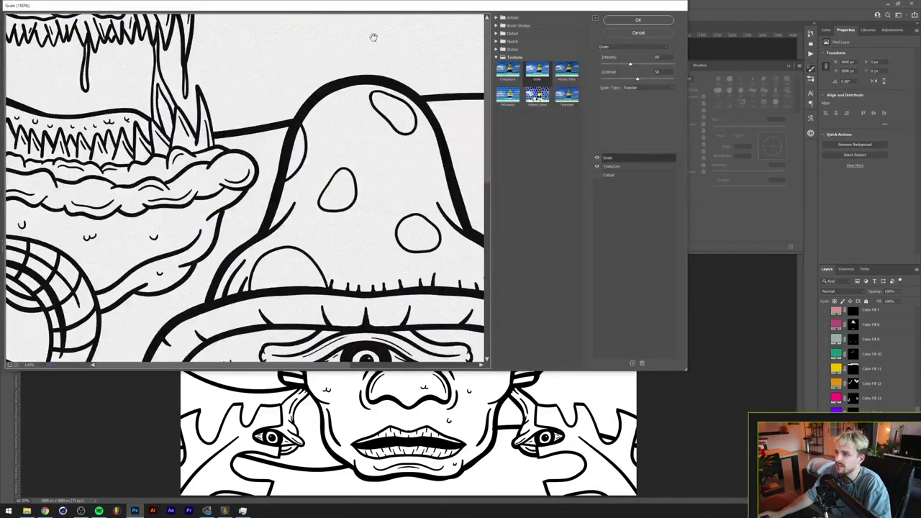
left_click_drag(378, 9, 428, 40)
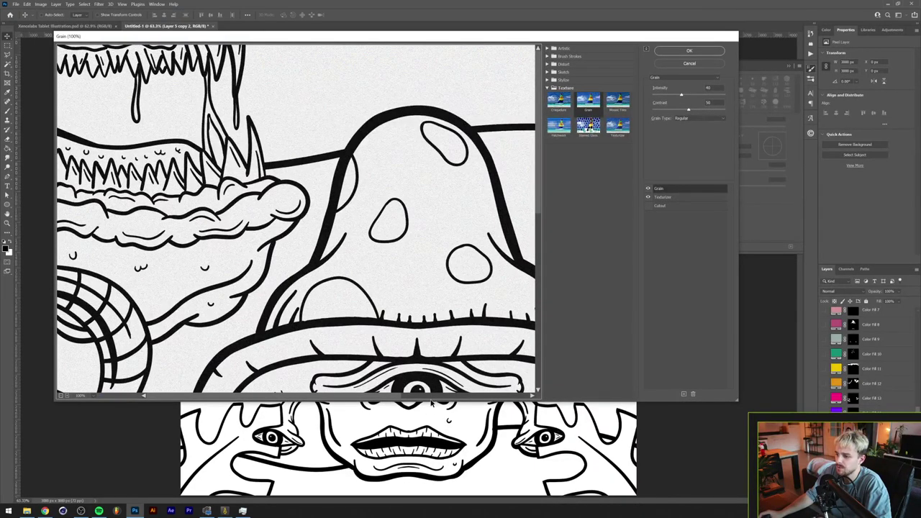
left_click_drag(430, 400, 436, 476)
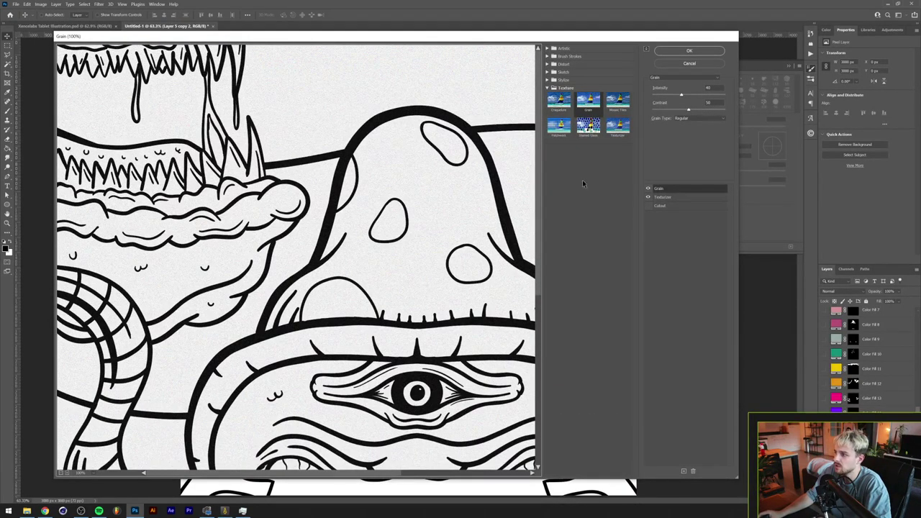
left_click(648, 189)
left_click(648, 197)
left_click(660, 206)
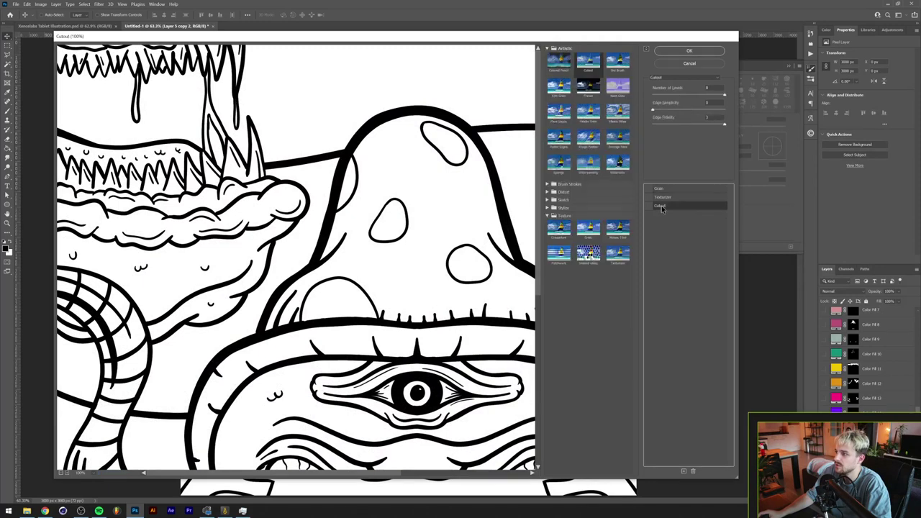
left_click(665, 190)
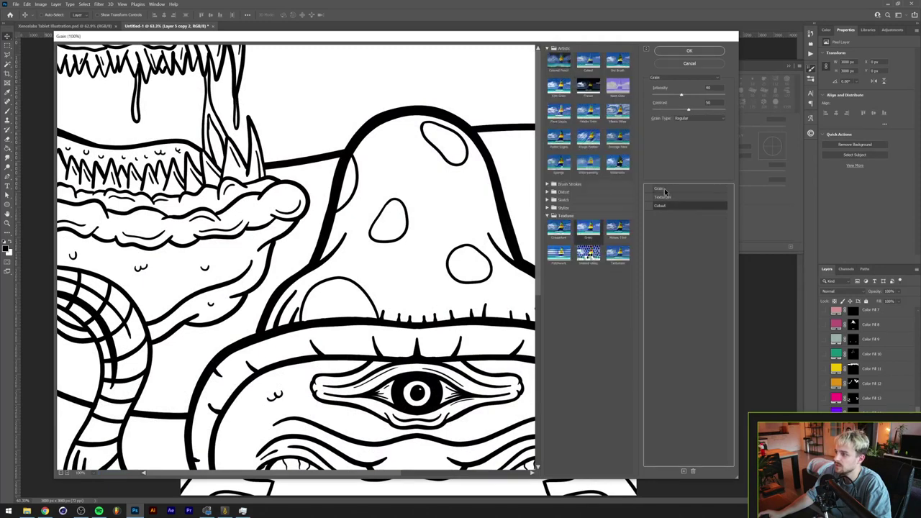
left_click(694, 471)
left_click(693, 471)
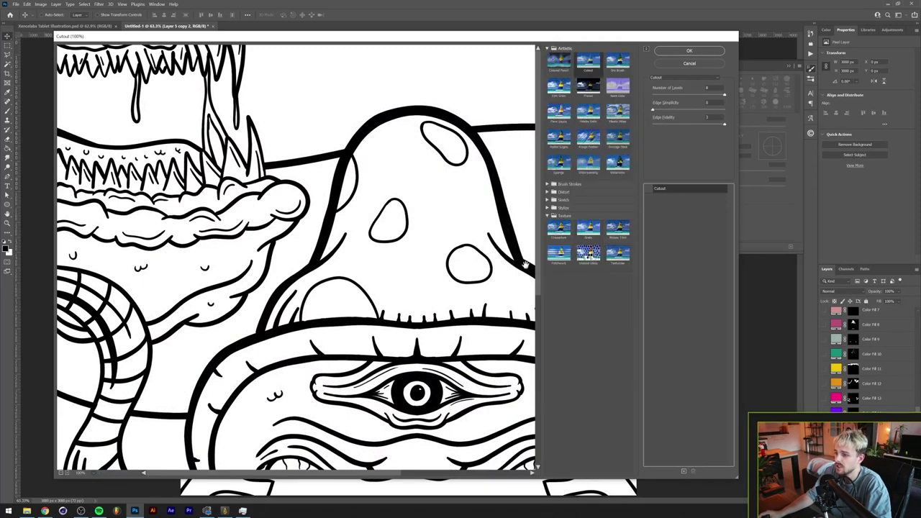
key("Escape")
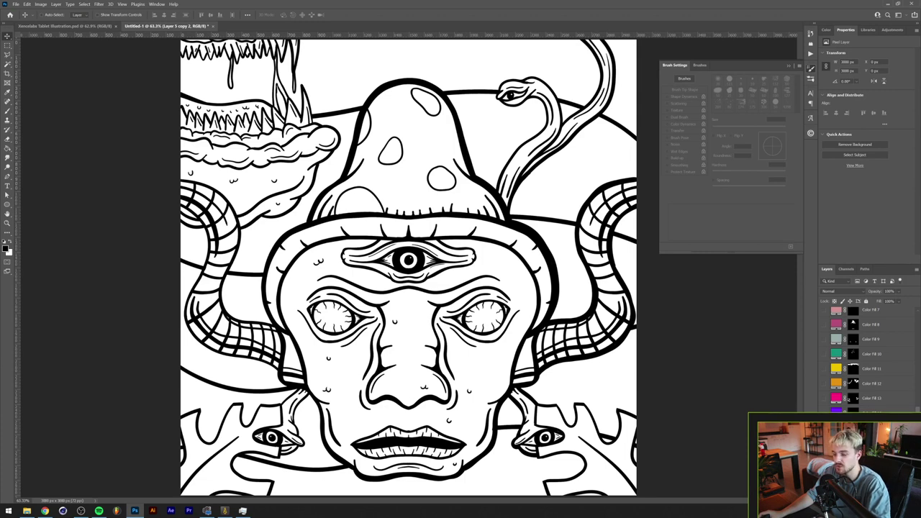
Step: Convert the duplicated line-art layer to a smart object and apply the Filter Gallery's Grain and Texturizer effects to it
right_click(852, 439)
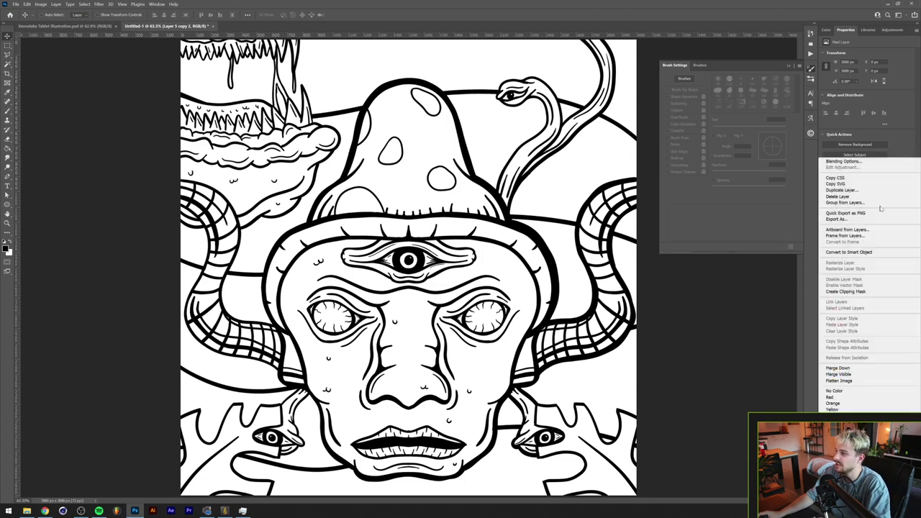
left_click(849, 253)
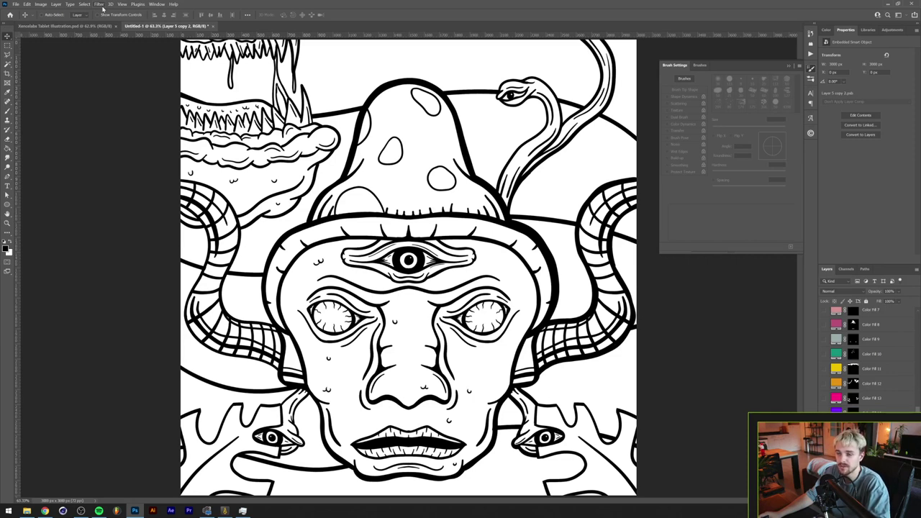
left_click(101, 5)
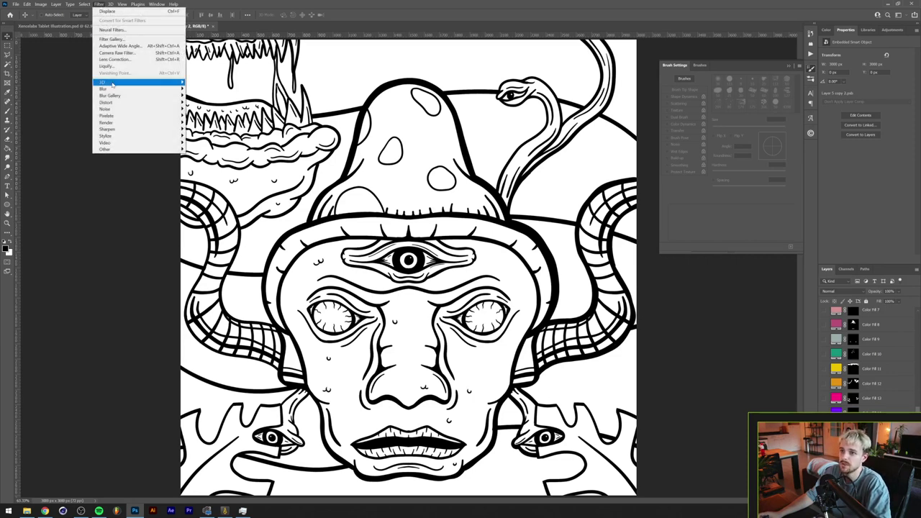
left_click(112, 39)
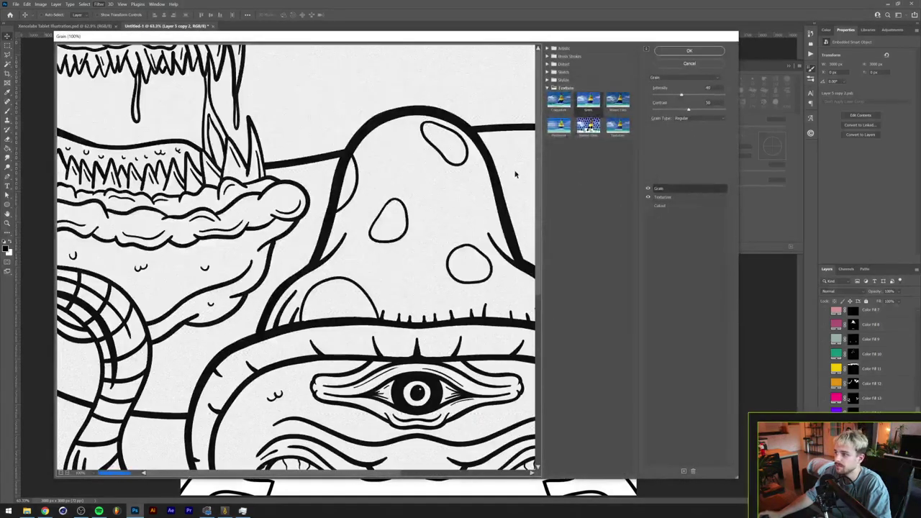
left_click(687, 53)
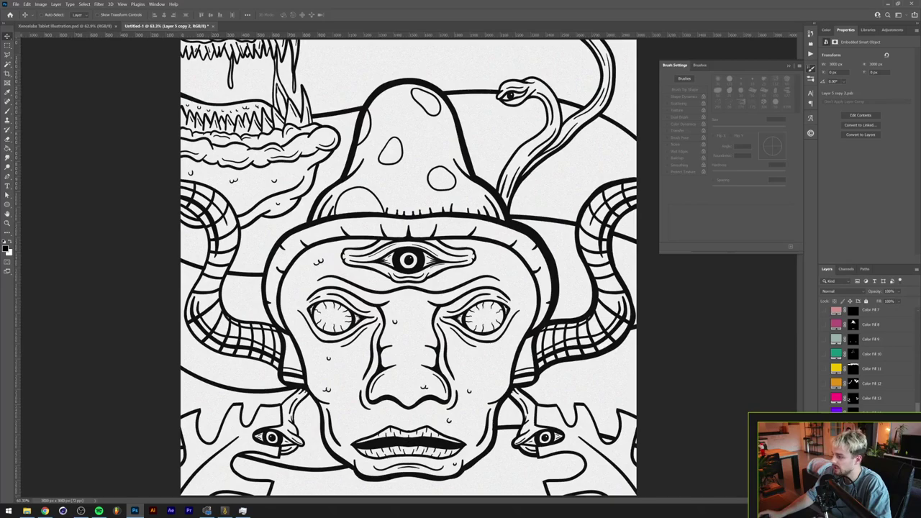
key("ctrl+alt+f")
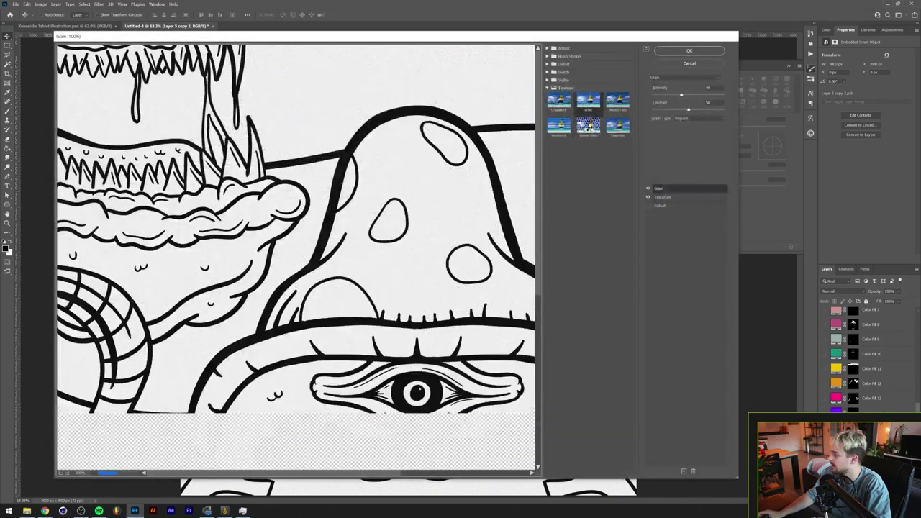
left_click(699, 64)
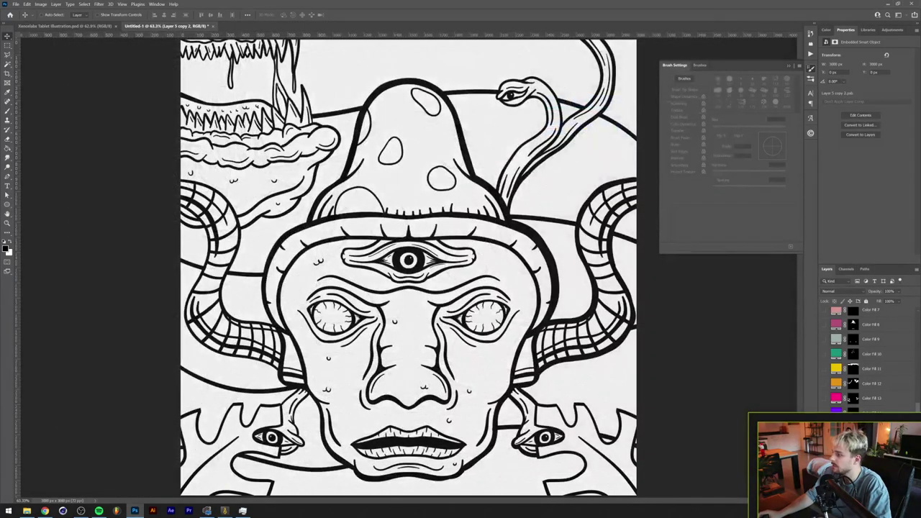
left_click_drag(831, 271, 316, 172)
left_click_drag(388, 253, 515, 450)
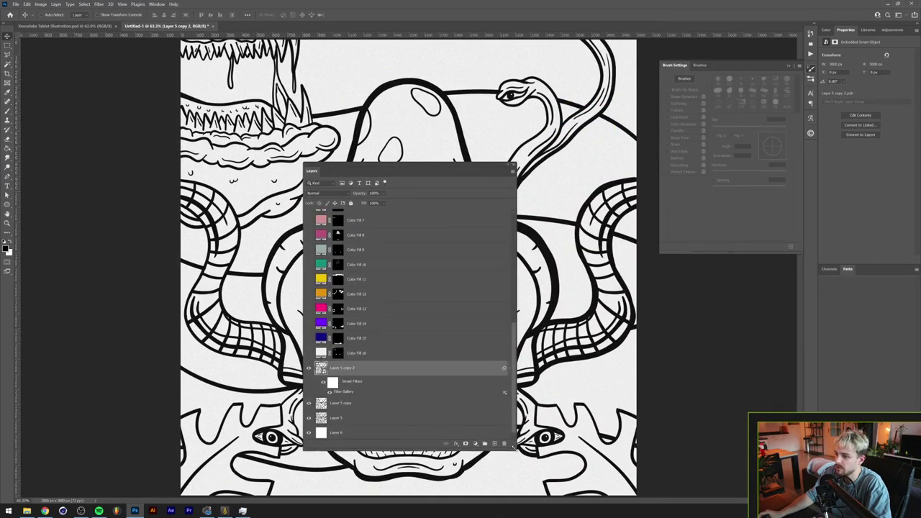
double_click(349, 395)
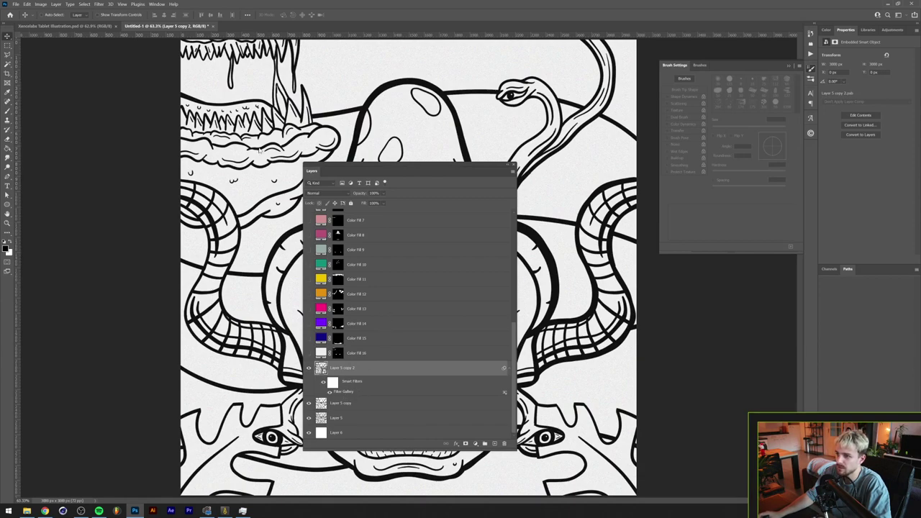
left_click(689, 64)
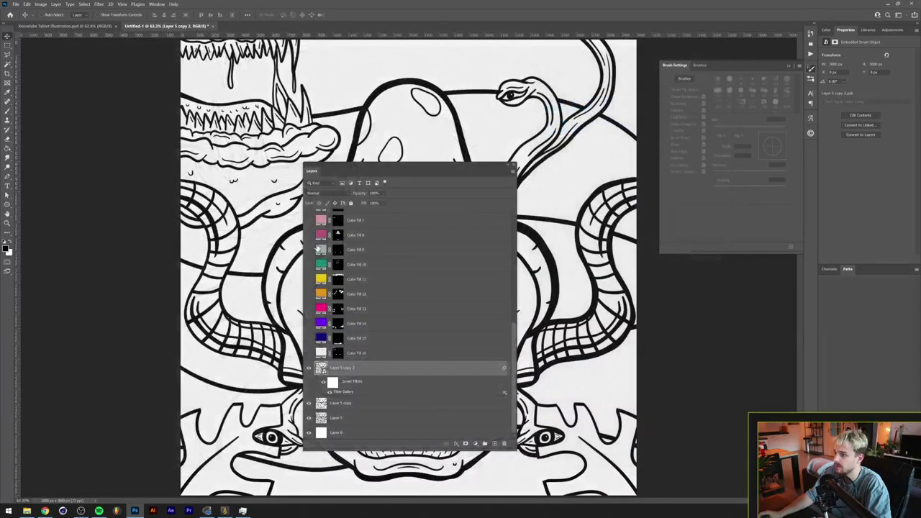
left_click_drag(314, 173, 830, 270)
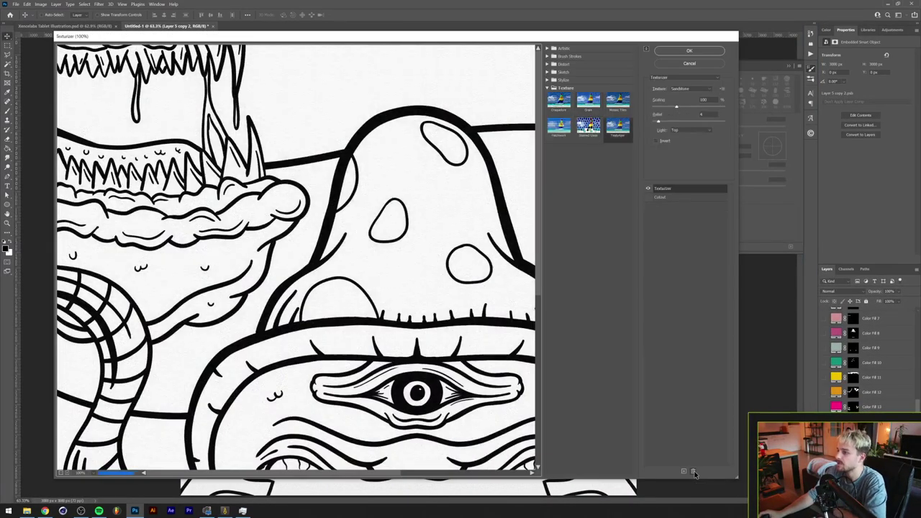
Step: Remove Grain and Texturizer from the line-art layer's Filter Gallery effects and replace the remaining Cutout effect with Spatter
left_click(694, 472)
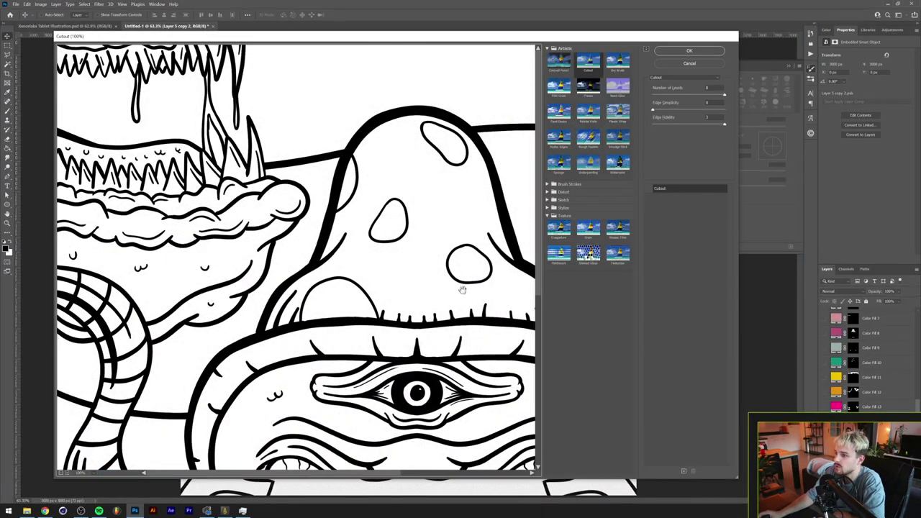
scroll(463, 290, "down", 4)
scroll(463, 290, "up", 3)
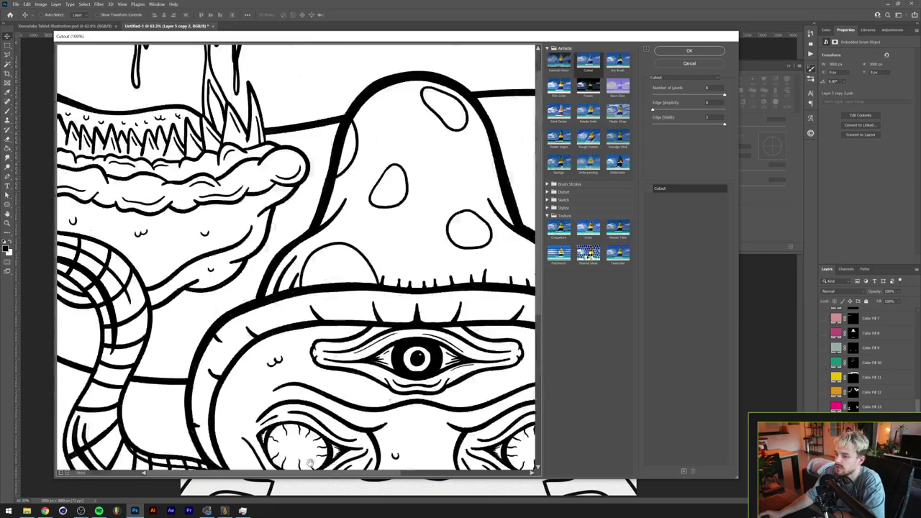
left_click(61, 473)
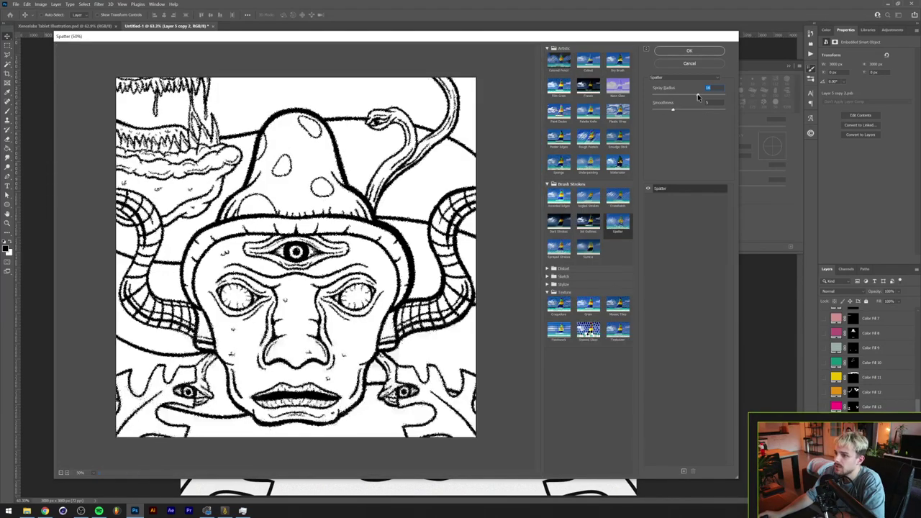
Step: Set the Spatter effect's Spray Radius to 7 and its Smoothness to 10
left_click_drag(697, 95, 690, 94)
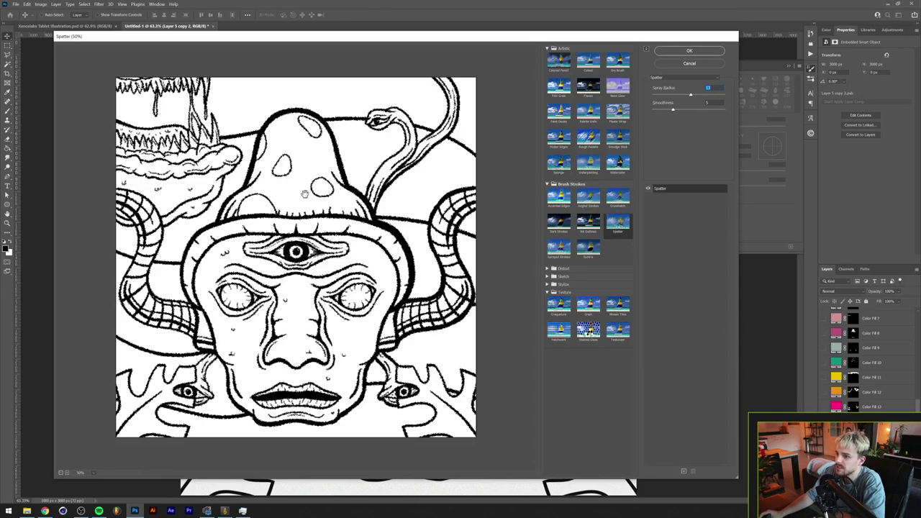
left_click(67, 474)
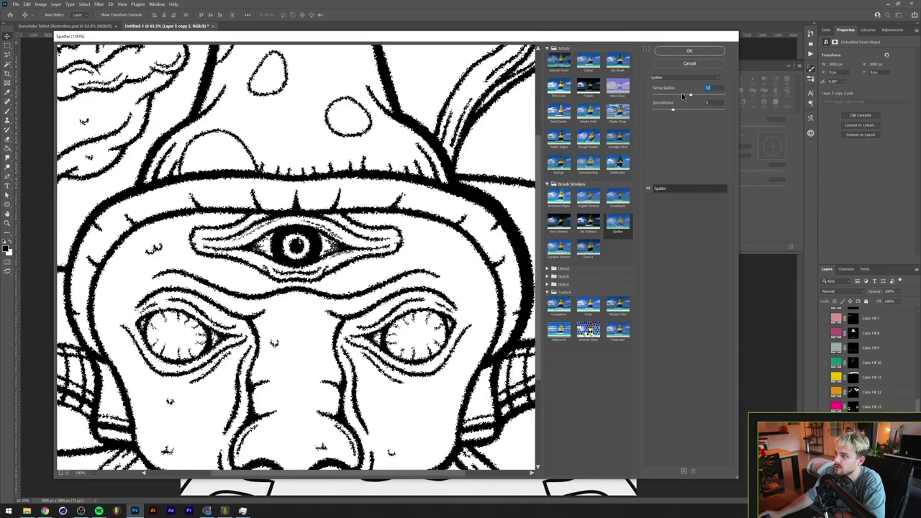
mouse_move(687, 96)
left_mouse_down()
mouse_move(672, 95)
mouse_move(678, 111)
mouse_move(700, 108)
left_mouse_up()
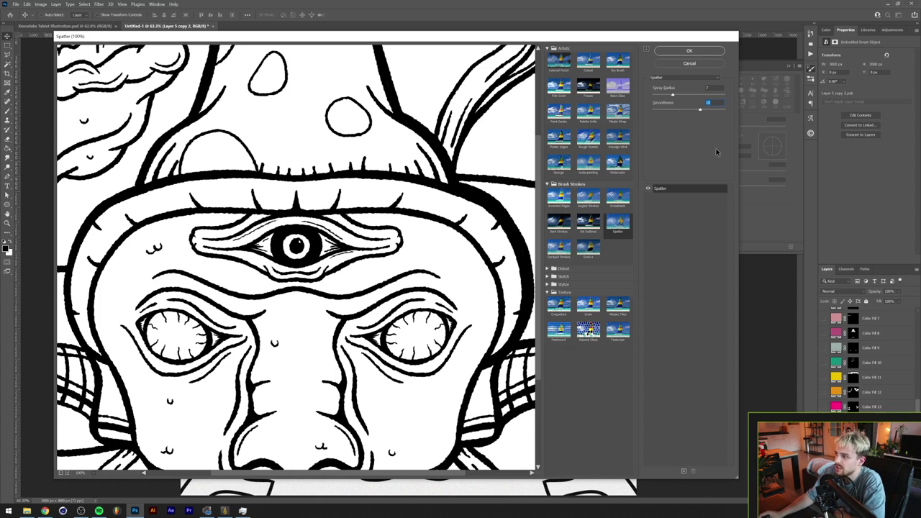
Step: Add a Stamp effect above Spatter with Light/Dark Balance 23 and Smoothness 1, and apply the filter
left_click(684, 472)
left_click(591, 277)
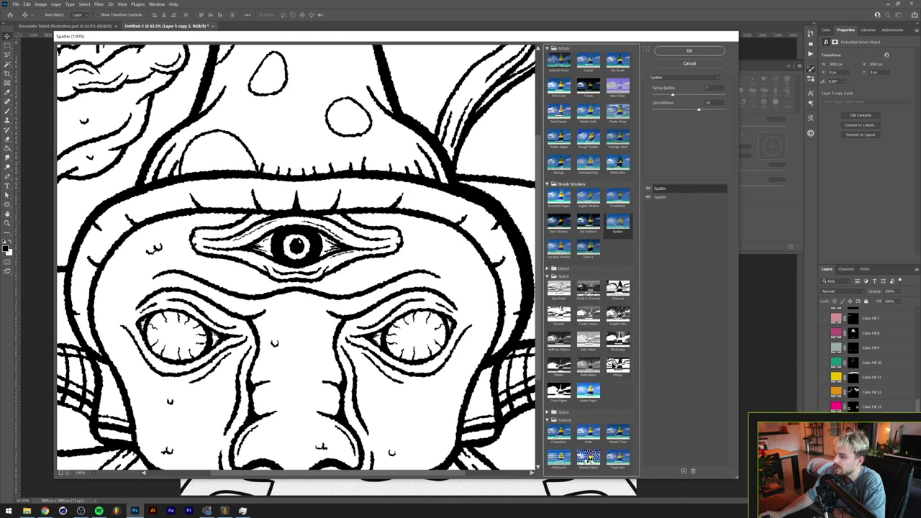
left_click(617, 365)
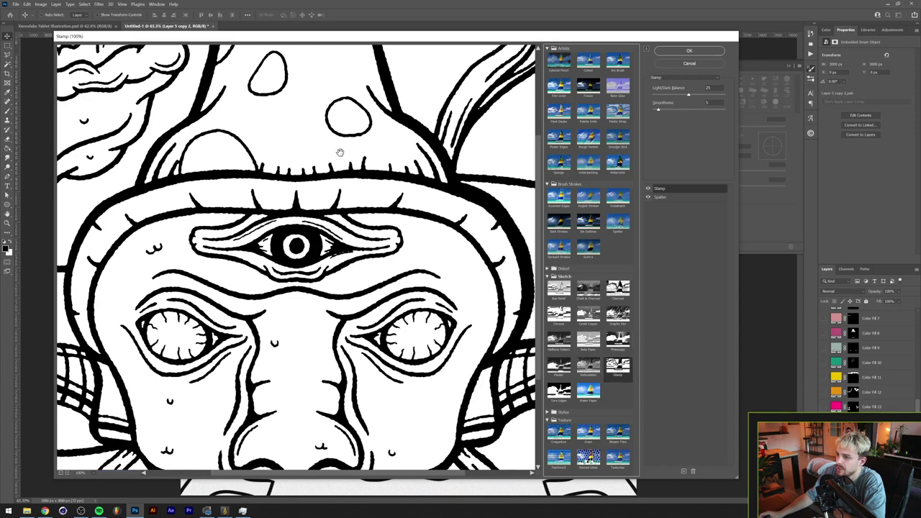
mouse_move(688, 99)
left_mouse_down()
mouse_move(706, 96)
mouse_move(664, 94)
mouse_move(687, 101)
left_mouse_up()
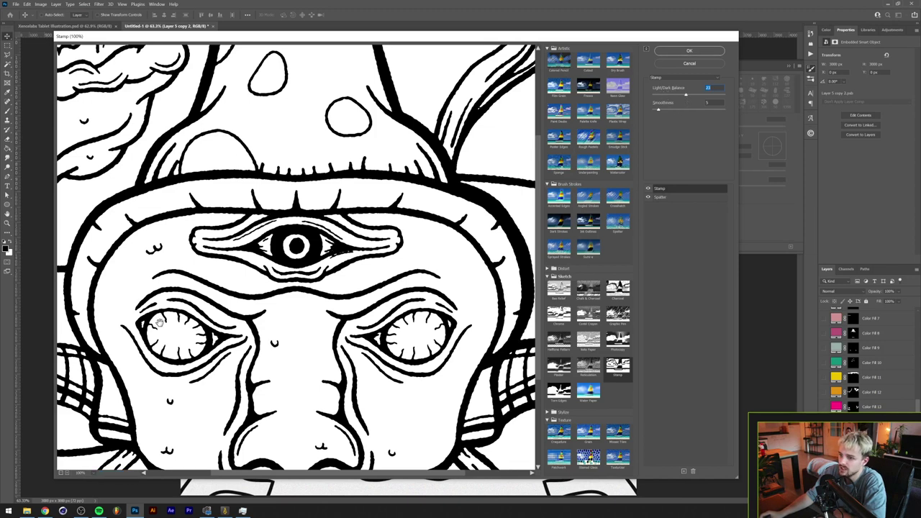
mouse_move(661, 108)
left_mouse_down()
mouse_move(689, 117)
mouse_move(652, 112)
left_mouse_up()
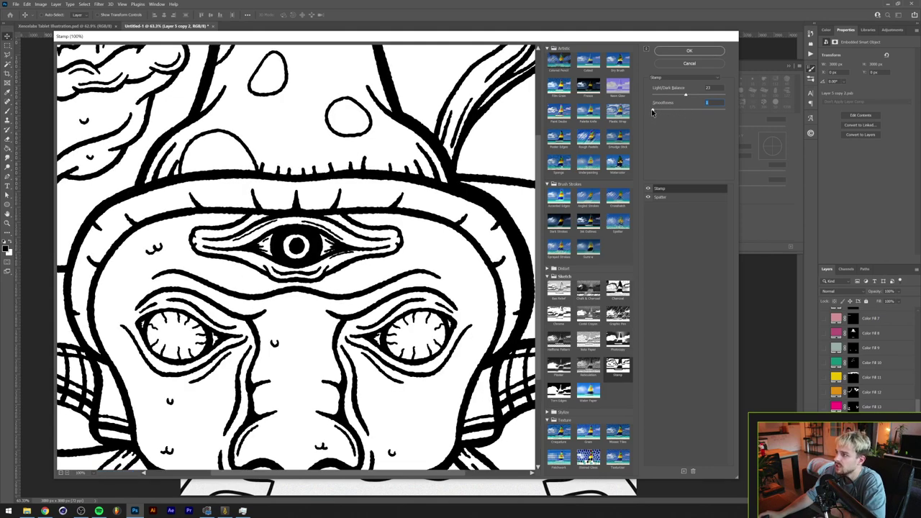
left_click(689, 50)
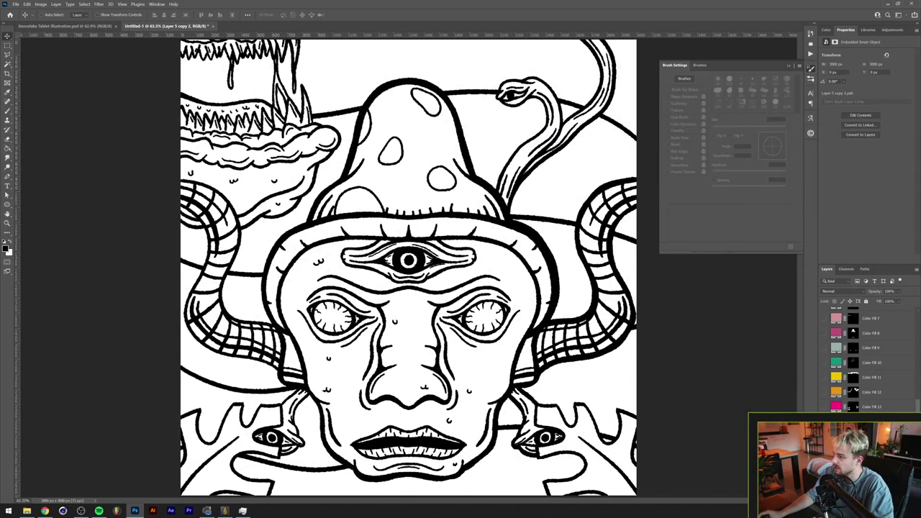
Step: Move the filtered line-art smart object above the Color Fill layers, hide it, and make the clean Layer 5 copy active
left_click_drag(863, 432, 859, 346)
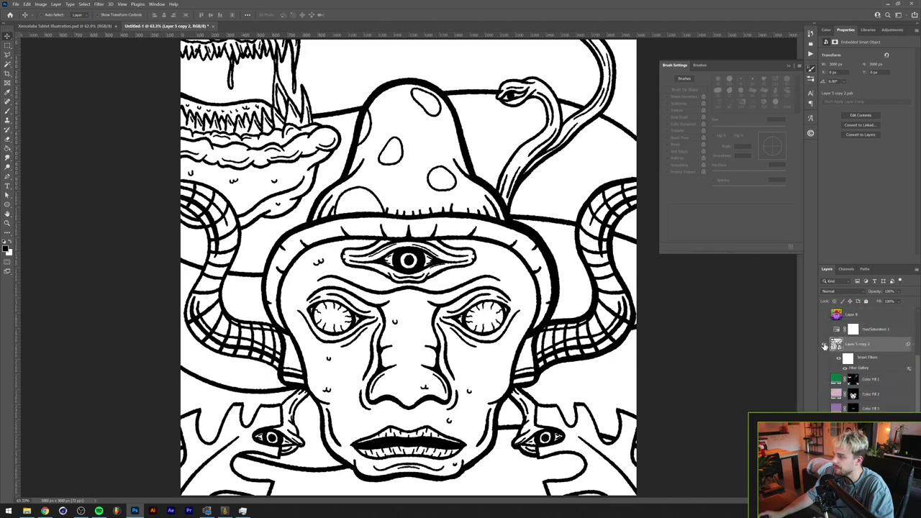
left_click(870, 379)
scroll(871, 379, "down", 3)
scroll(867, 360, "down", 2)
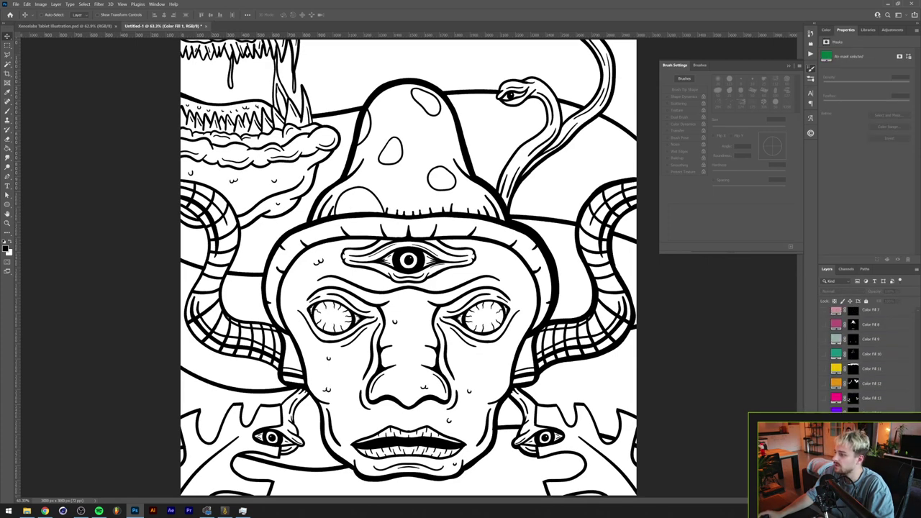
left_click(871, 428)
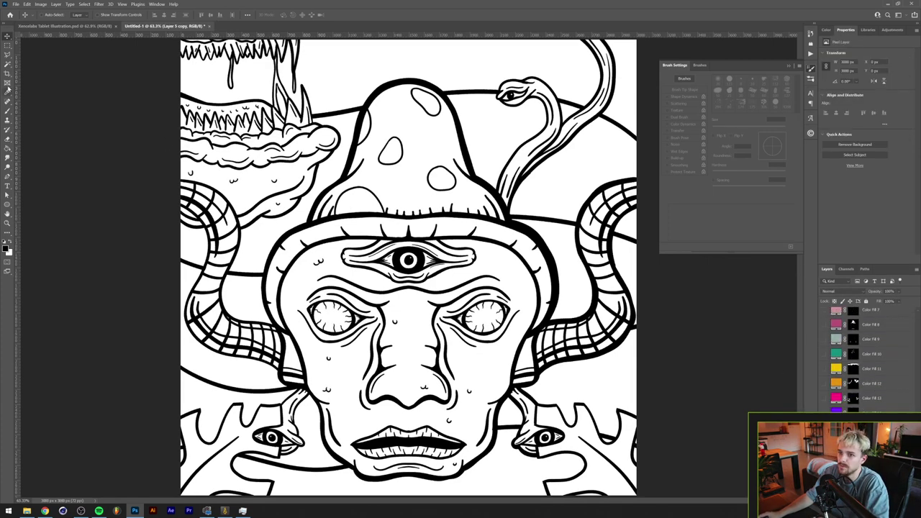
Step: Select the five spots on the mushroom cap together with the Magic Wand tool
left_click(7, 64)
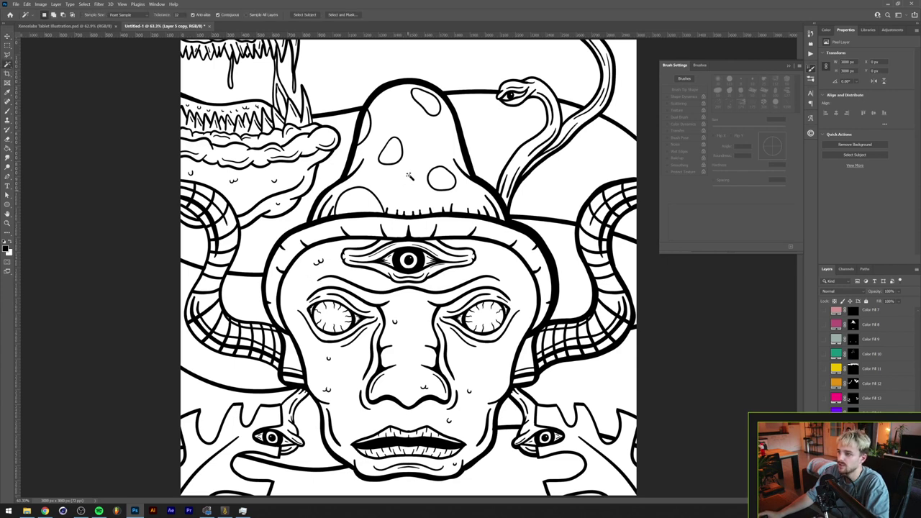
left_click(360, 204)
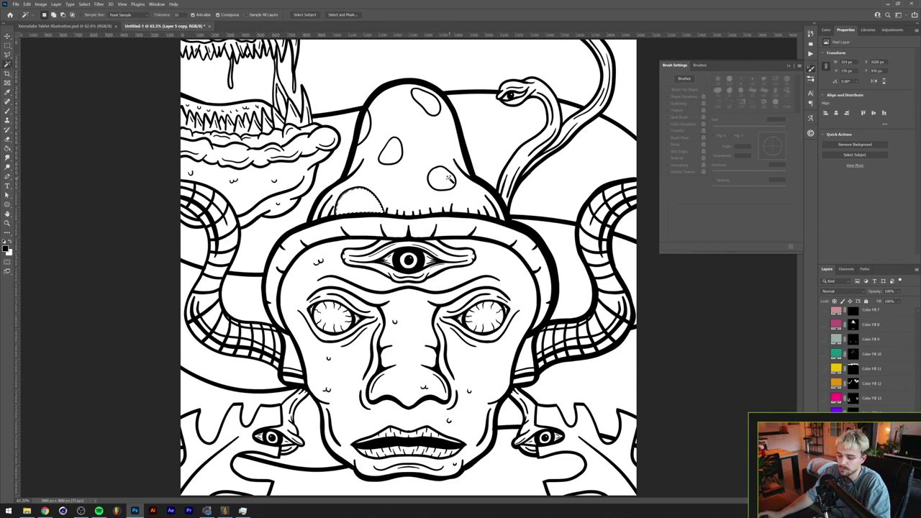
left_click(447, 177, "shift")
left_click(398, 154, "shift")
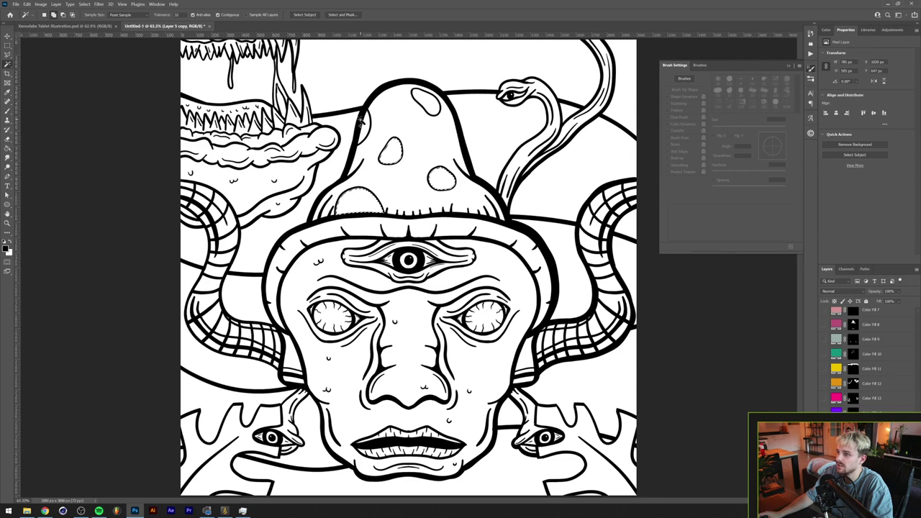
left_click(364, 125, "shift")
left_click(428, 106, "shift")
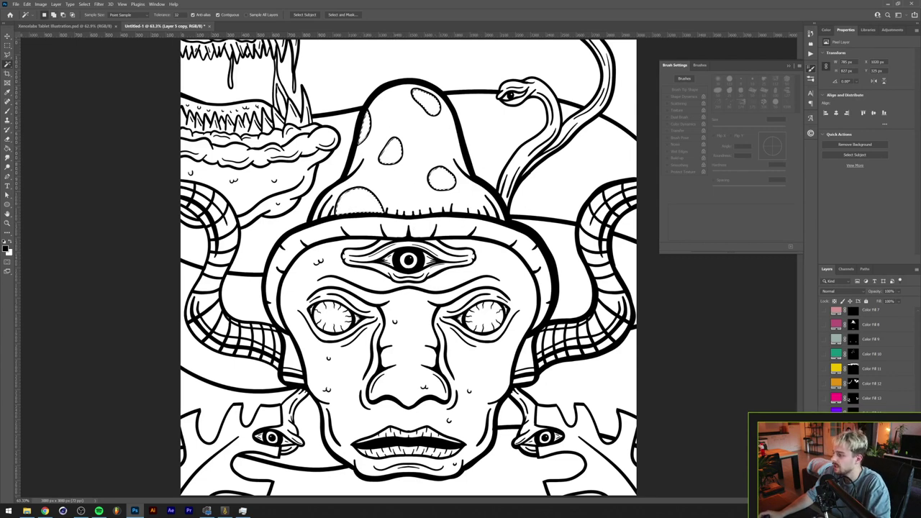
Step: Fill the selected cap spots with a red (#FF0000) Solid Color layer, and undo the fill and selection
left_click(867, 498)
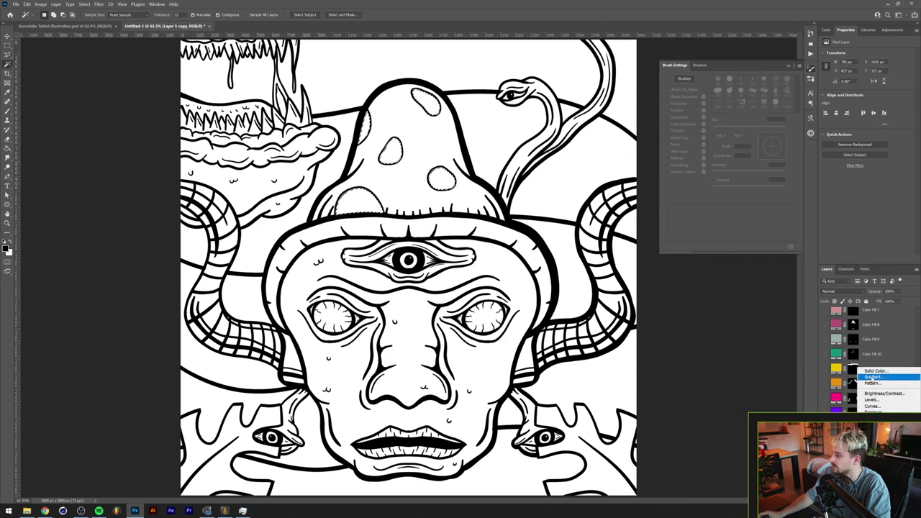
left_click(866, 371)
left_click_drag(606, 267, 706, 123)
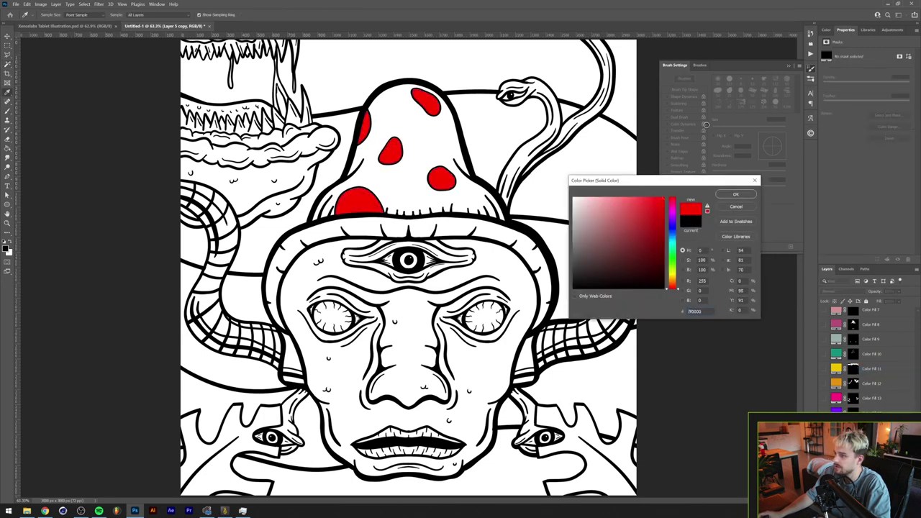
left_click(734, 196)
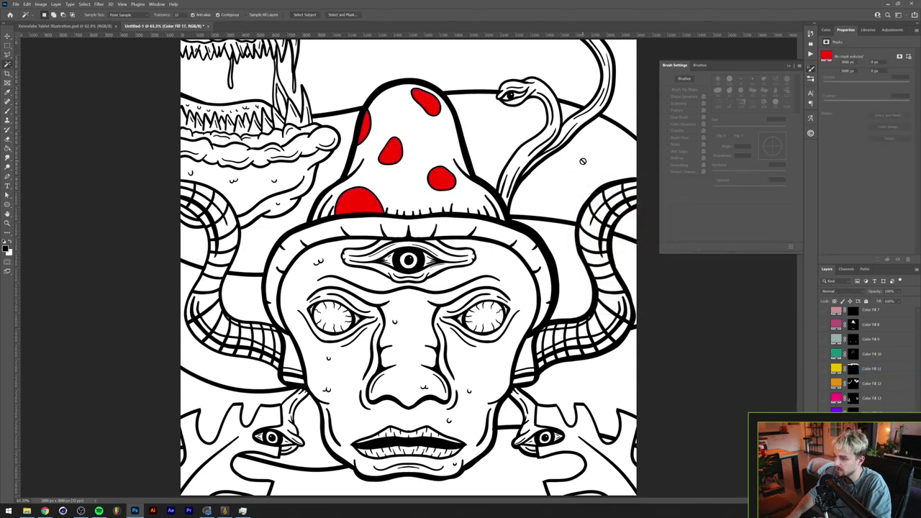
key("ctrl+z")
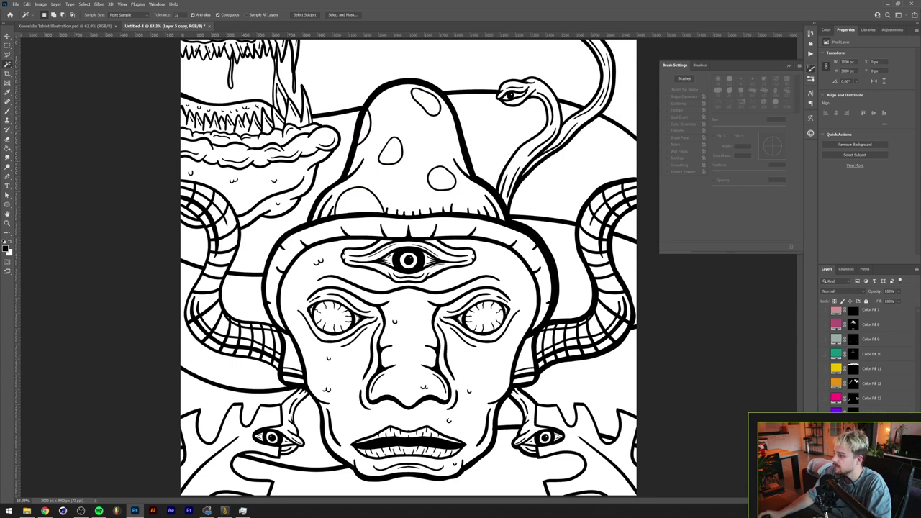
Step: Show all the Color Fill layers of the illustration
left_click_drag(825, 427, 826, 362)
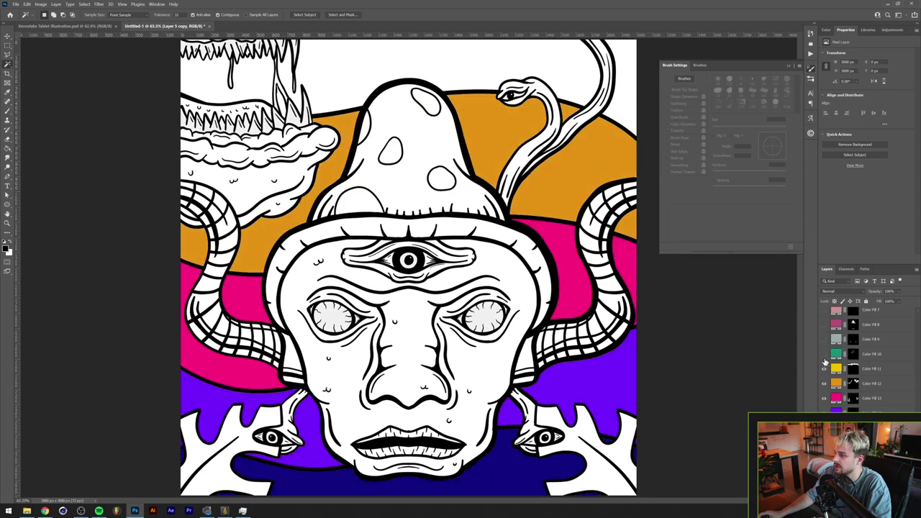
left_click_drag(825, 311, 824, 310)
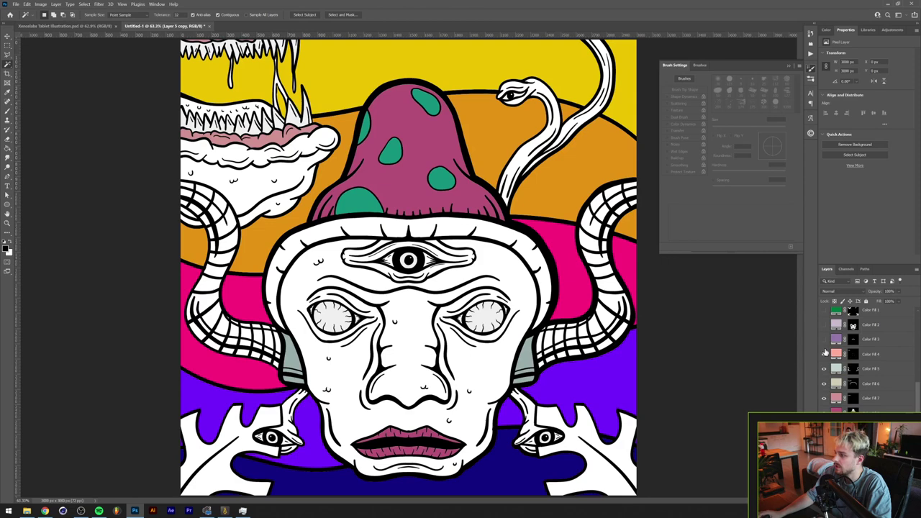
left_click(824, 355)
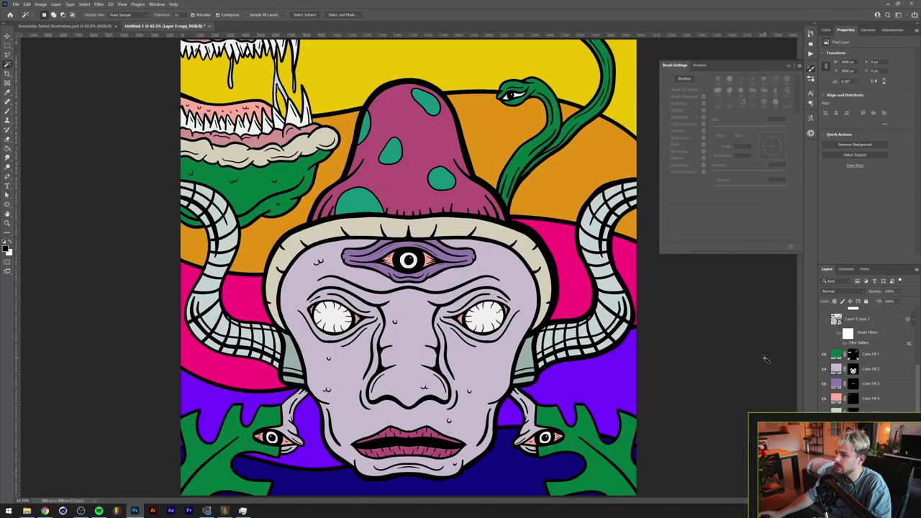
Step: Move the filtered line-art smart object directly above Layer 9 and show the Hue/Saturation 1 adjustment with Saturation at +100
scroll(822, 374, "up", 2)
left_click_drag(841, 379, 849, 327)
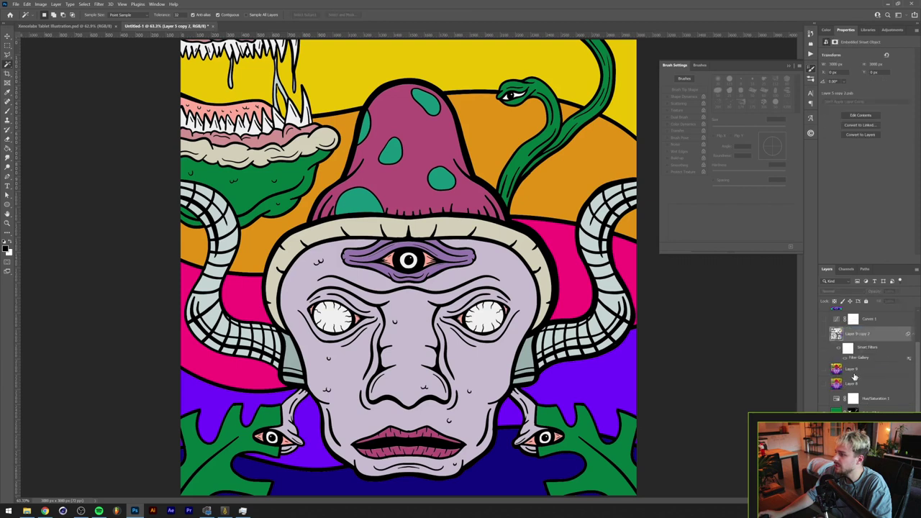
left_click(825, 400)
left_click(828, 403)
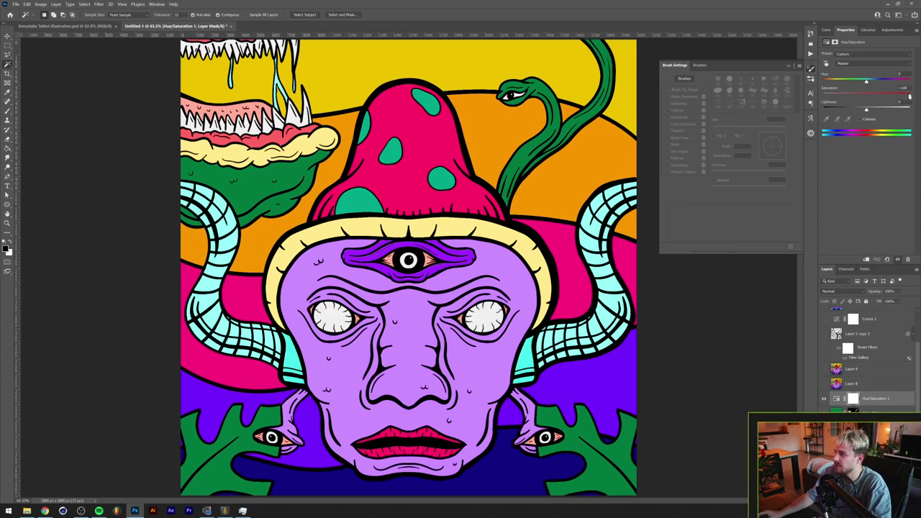
mouse_move(910, 96)
left_mouse_down()
mouse_move(873, 94)
mouse_move(909, 95)
left_mouse_up()
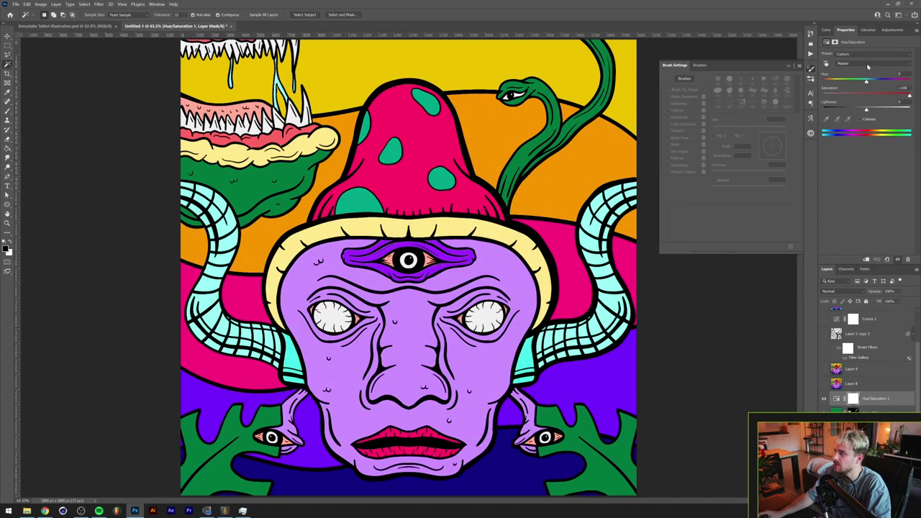
Step: Shift the hue of the Cyans range in Hue/Saturation 1 so the horns turn light purple
left_click(867, 64)
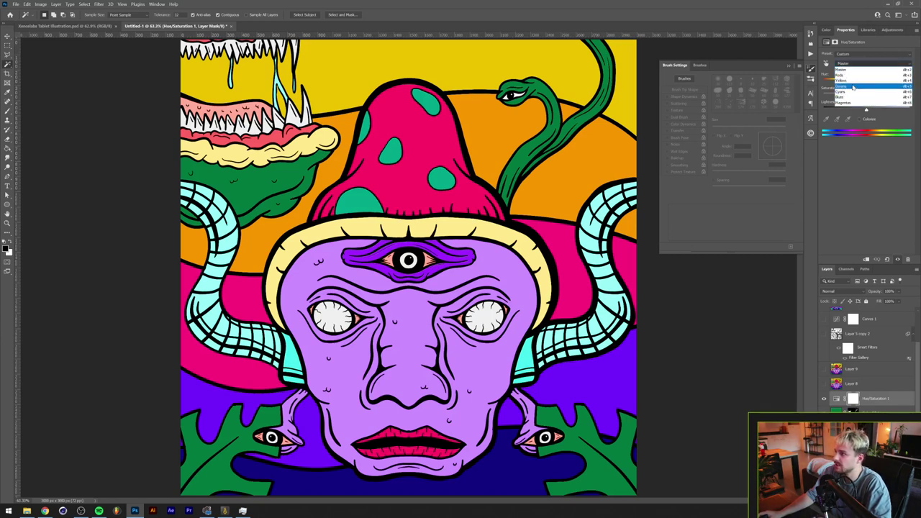
left_click(851, 92)
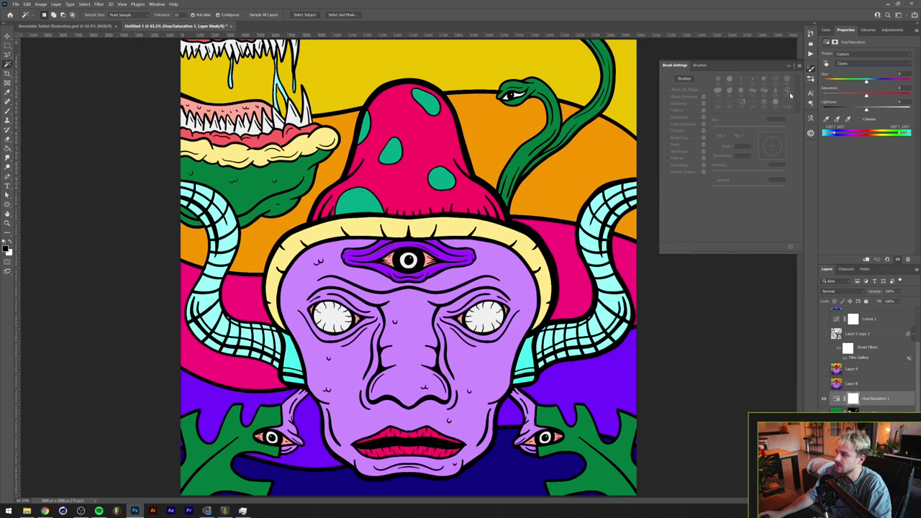
left_click_drag(866, 82, 899, 95)
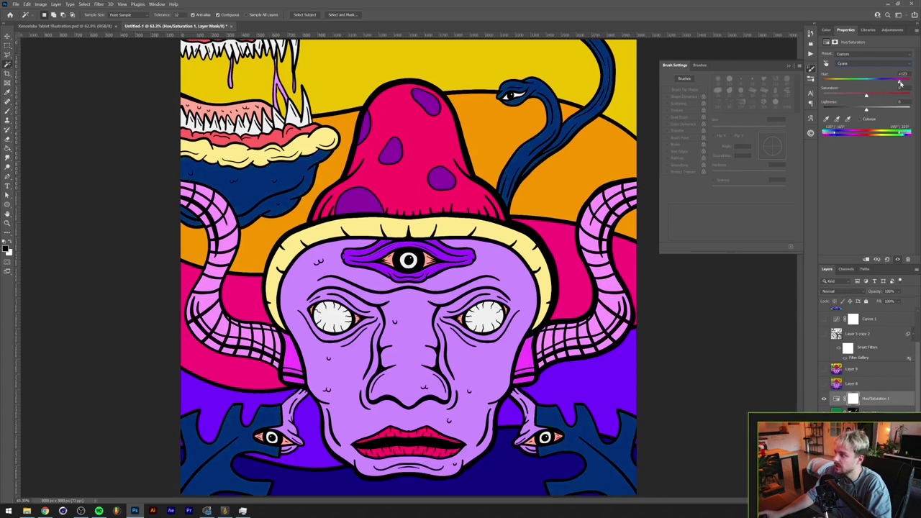
mouse_move(900, 84)
left_mouse_down()
mouse_move(853, 85)
mouse_move(898, 84)
left_mouse_up()
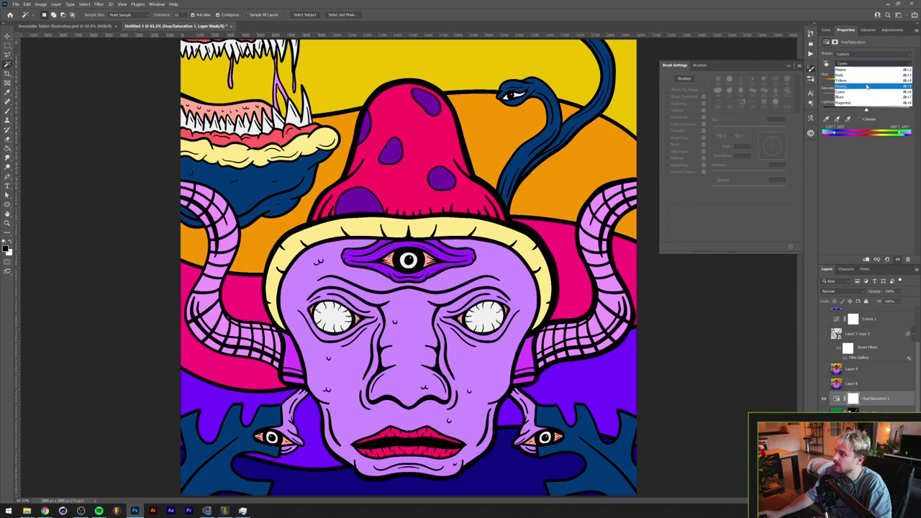
Step: Try shifting the hues of the Reds, Greens, Blues and Yellows ranges in Hue/Saturation 1 toward blue and purple
left_click(887, 65)
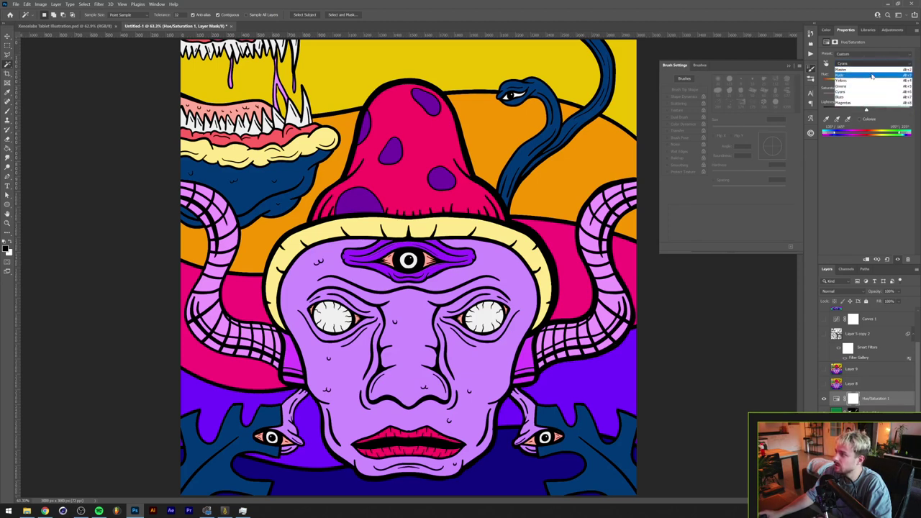
left_click(867, 73)
left_click_drag(867, 82, 829, 85)
left_click(872, 64)
left_click(863, 86)
left_click(867, 63)
left_click(860, 97)
left_click(856, 64)
left_click(853, 81)
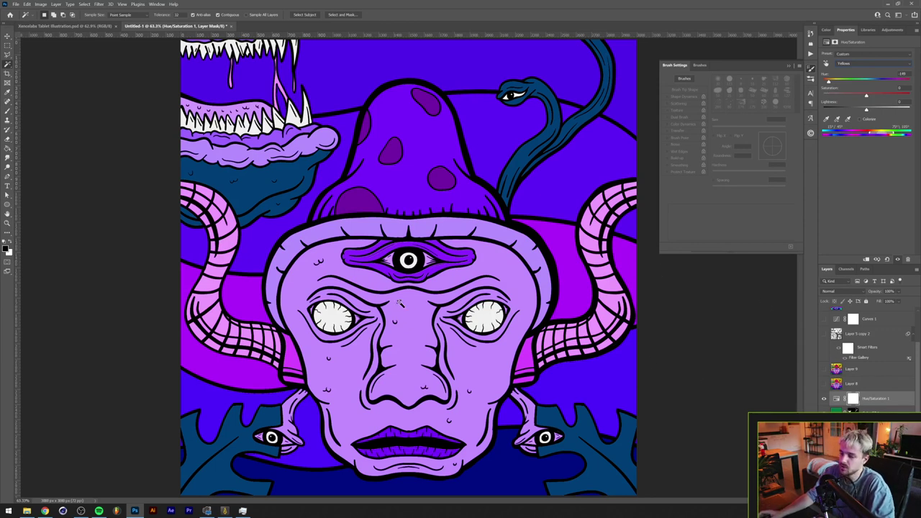
Step: Undo the Hue/Saturation color shifts and the move of the line-art smart object
key("ctrl+z")
key("ctrl+z")
key("ctrl+z")
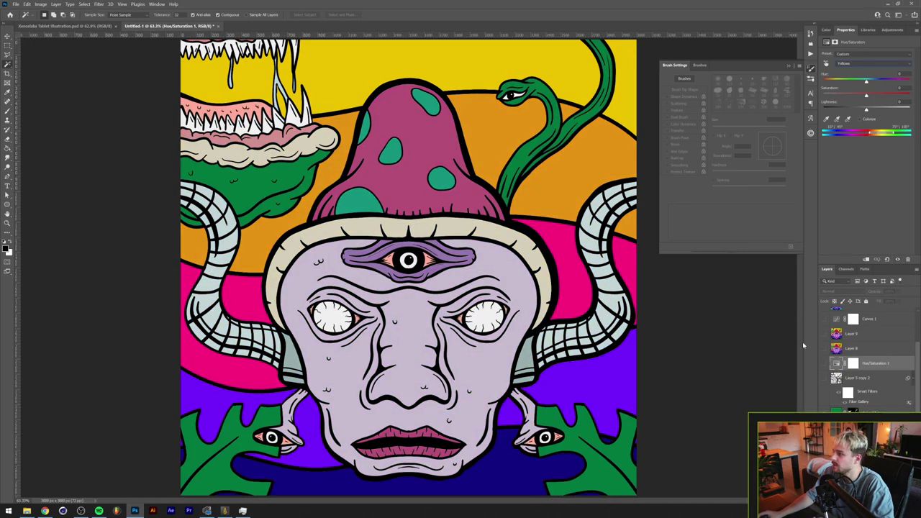
Step: Switch Hue/Saturation 1 back to the Master range and show the adjustment layer
left_click(874, 55)
left_click(872, 60)
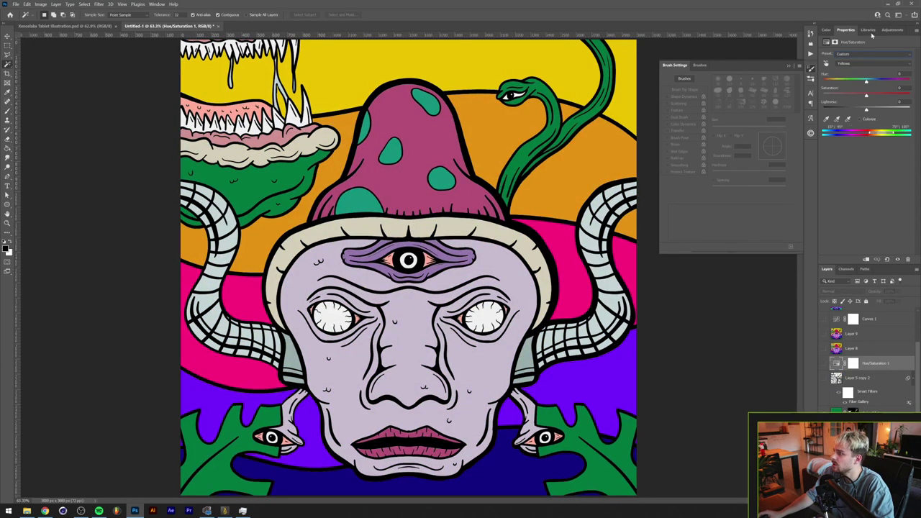
left_click(855, 64)
left_click(858, 72)
left_click(825, 364)
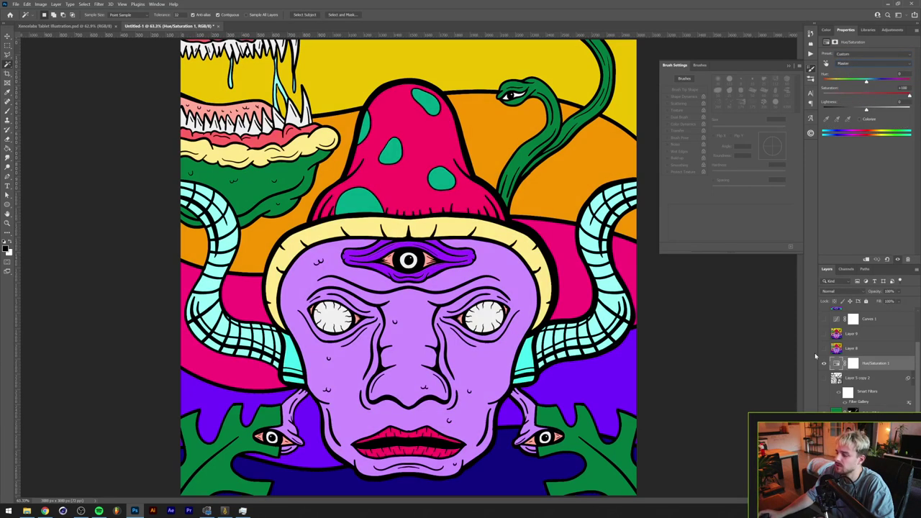
Step: Compare the artwork with and without Layer 8 by toggling its visibility
scroll(853, 389, "up", 3)
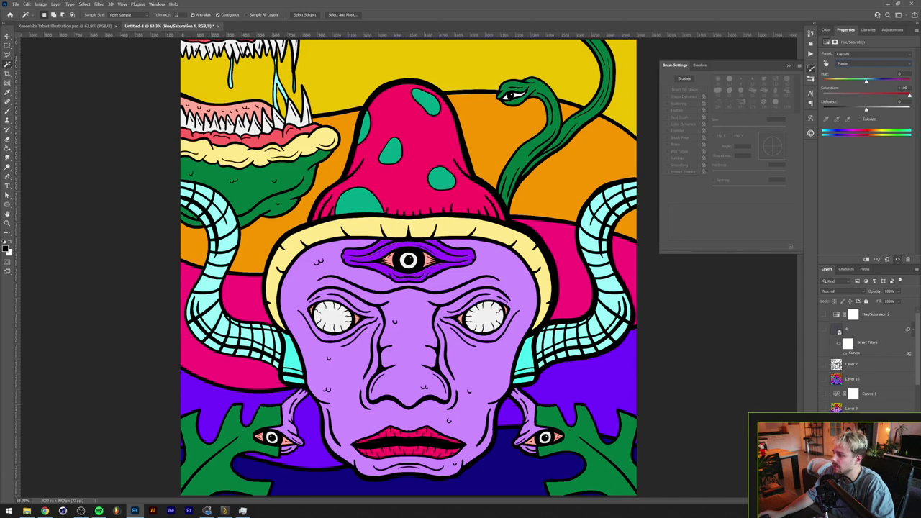
key("ctrl+comma")
key("ctrl+comma")
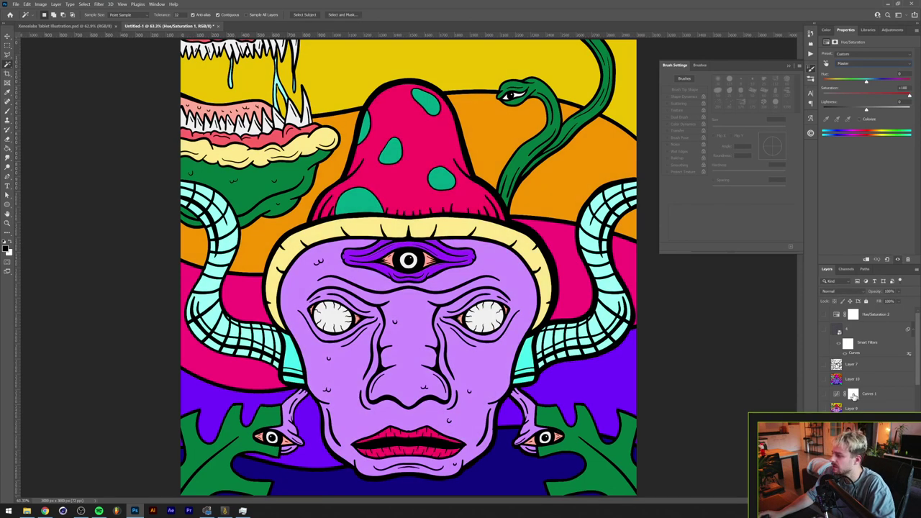
scroll(854, 396, "down", 3)
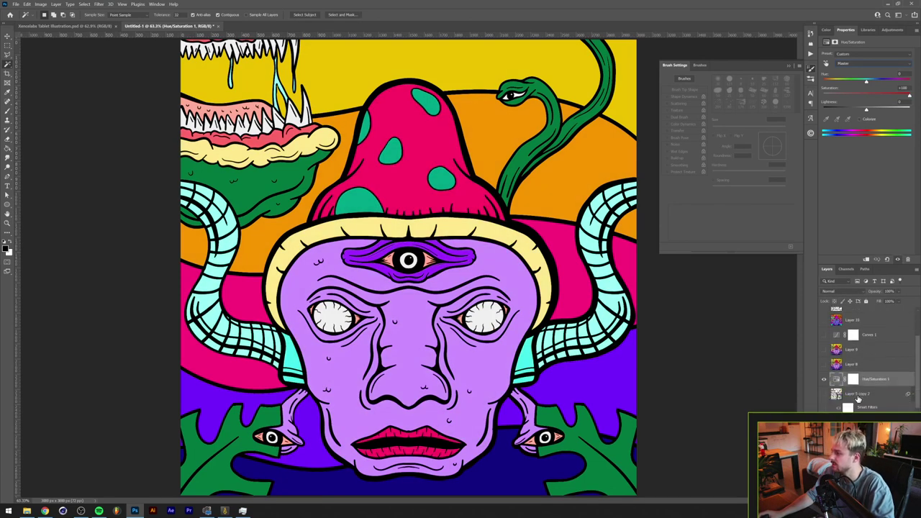
left_click(824, 366)
left_click(824, 366)
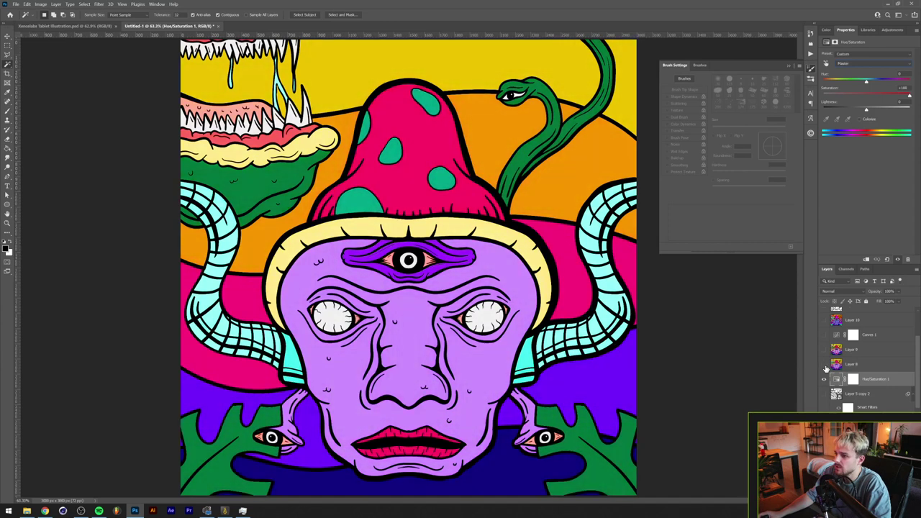
Step: Delete Layer 8 and stamp all visible layers into a new layer directly above Hue/Saturation 1
left_click(836, 365)
left_click(824, 365)
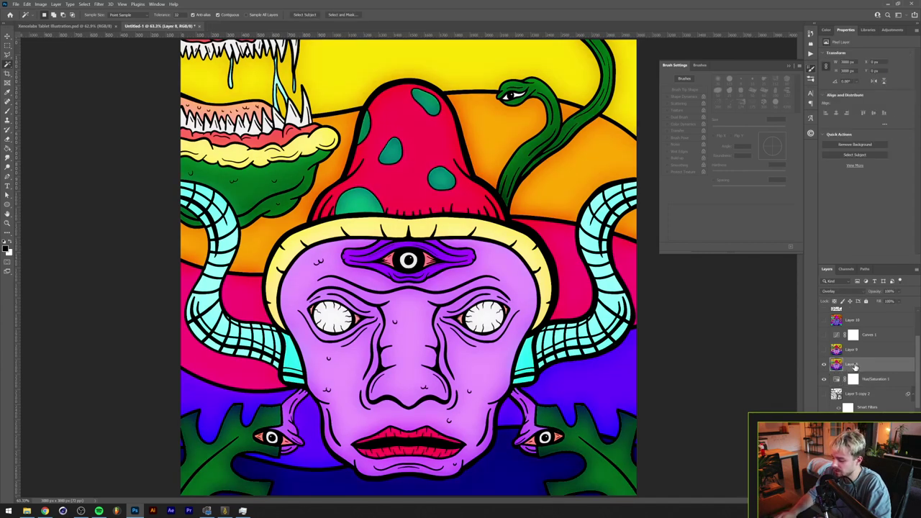
key("Delete")
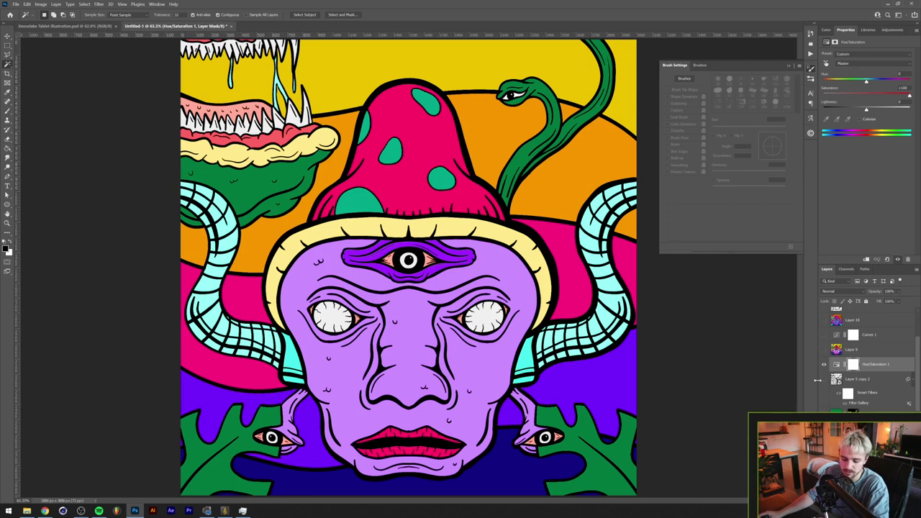
key("ctrl+shift+alt+e")
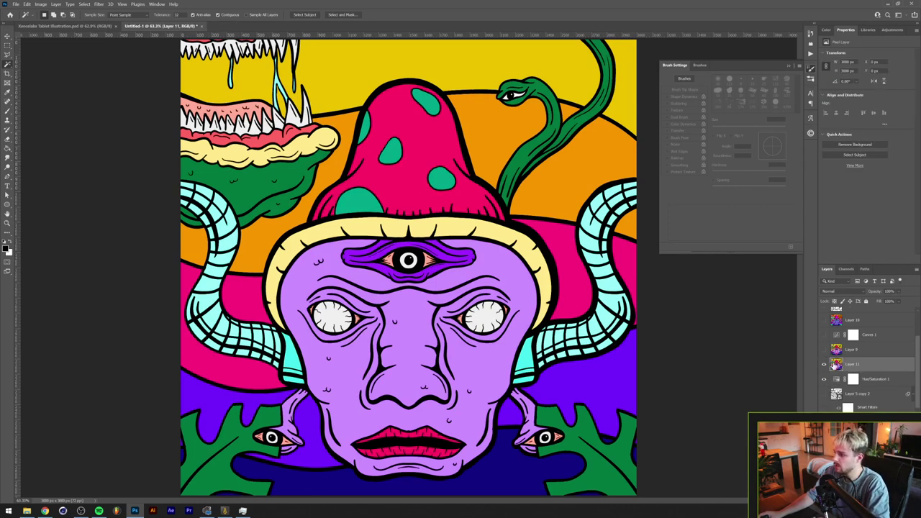
key("v")
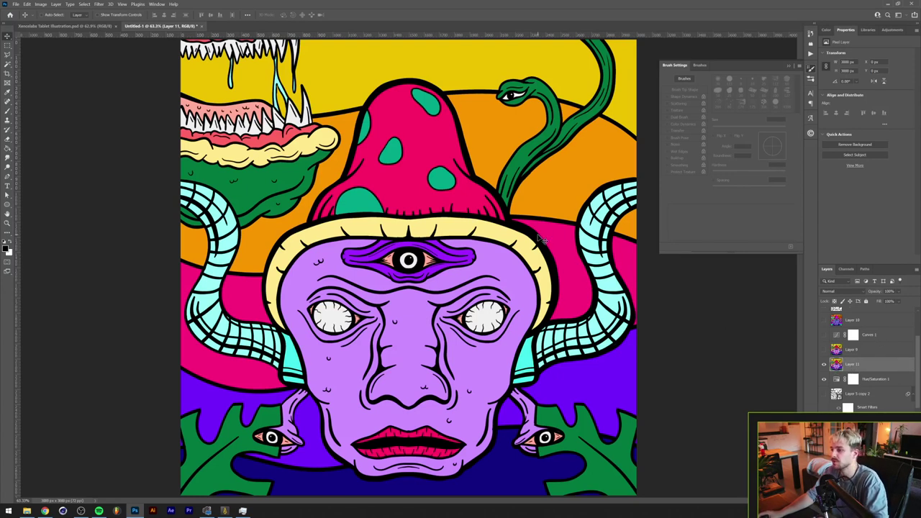
Step: Apply a Gaussian Blur with a 52.4-pixel radius to Layer 11 and set its blend mode to Overlay
left_click(99, 4)
mouse_move(103, 89)
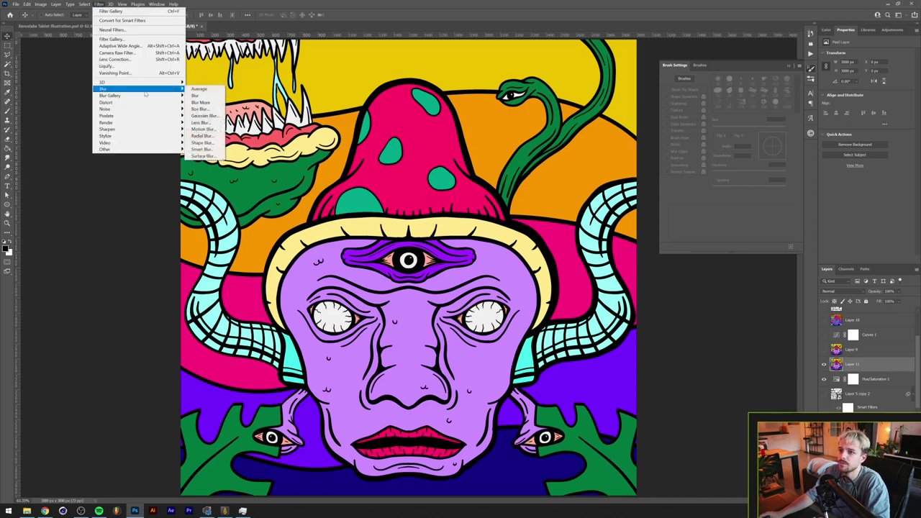
left_click(205, 94)
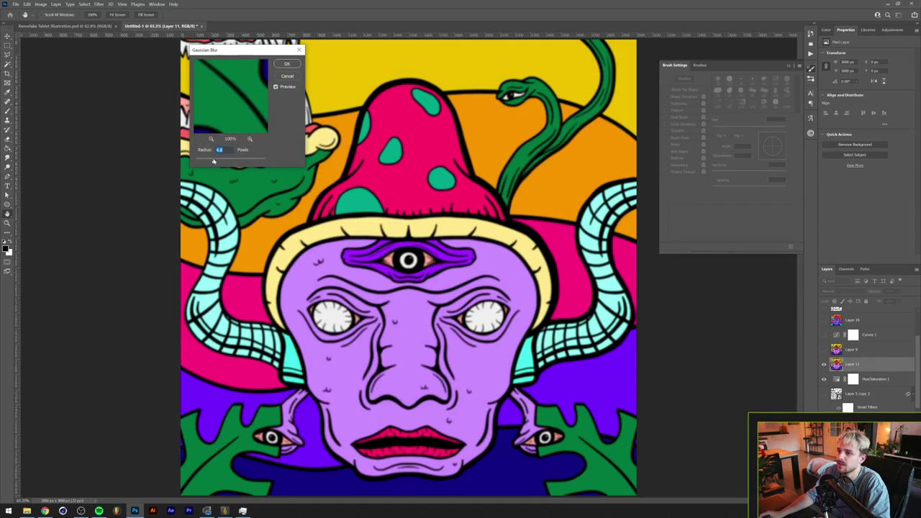
left_click_drag(213, 161, 232, 162)
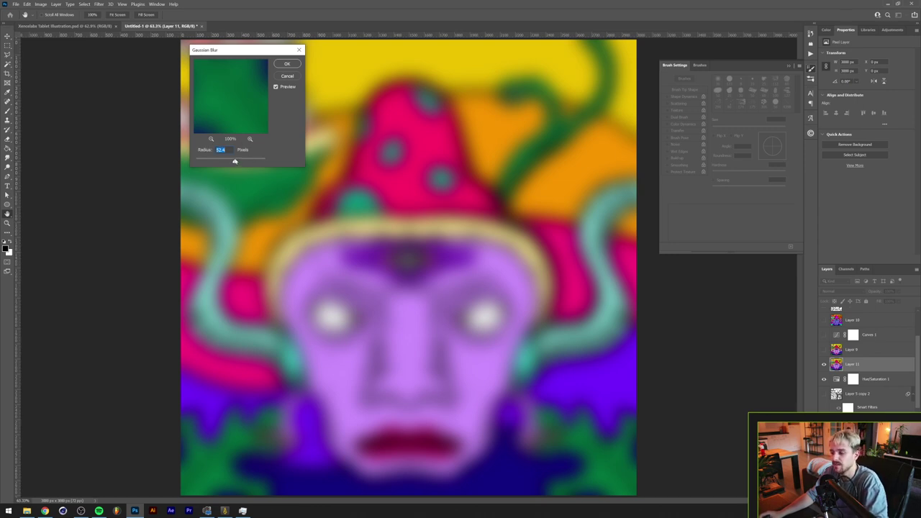
key("Return")
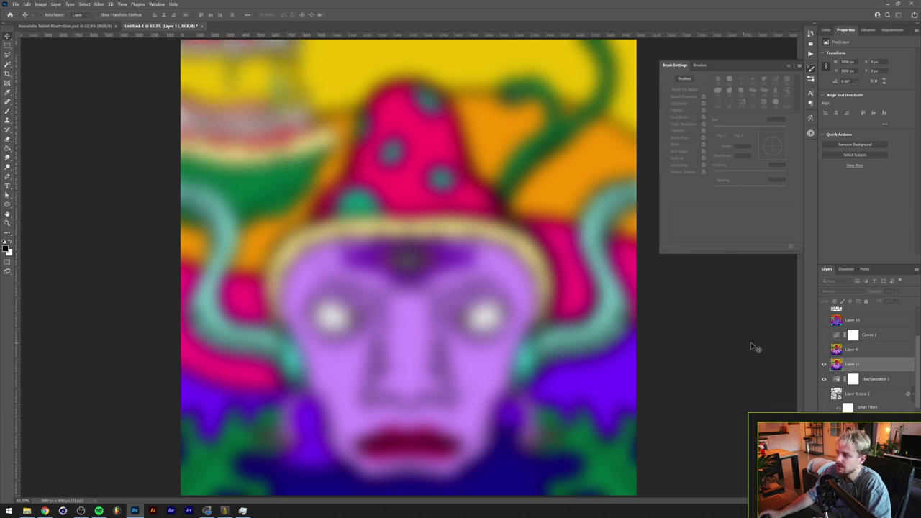
left_click(832, 292)
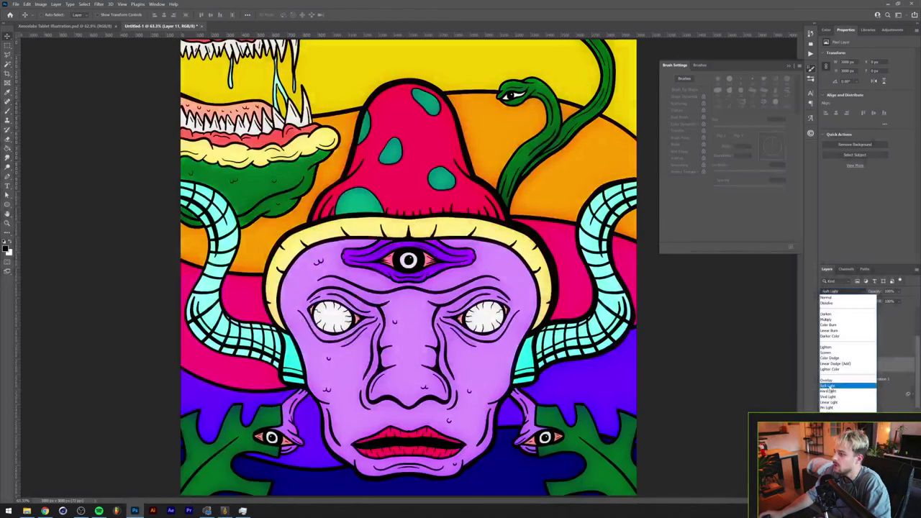
left_click(831, 381)
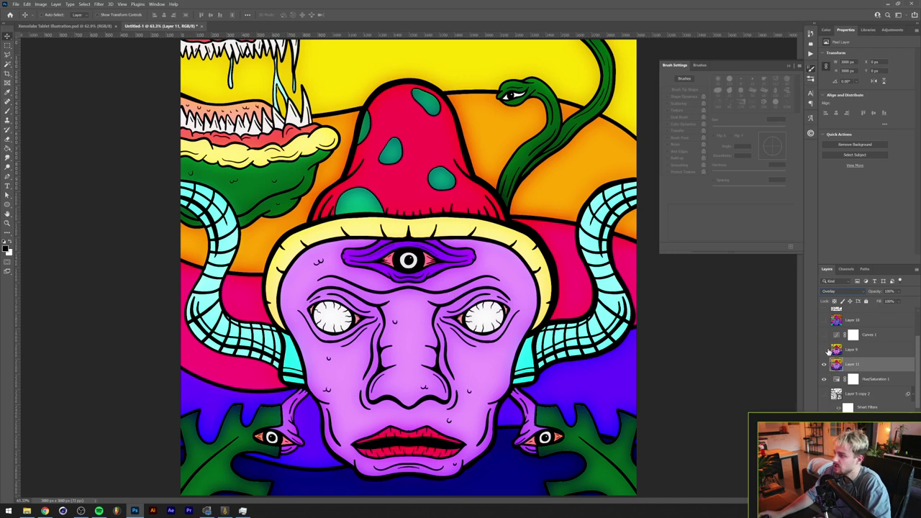
Step: Compare the artwork with and without Layer 9 by toggling its visibility
right_click(865, 369)
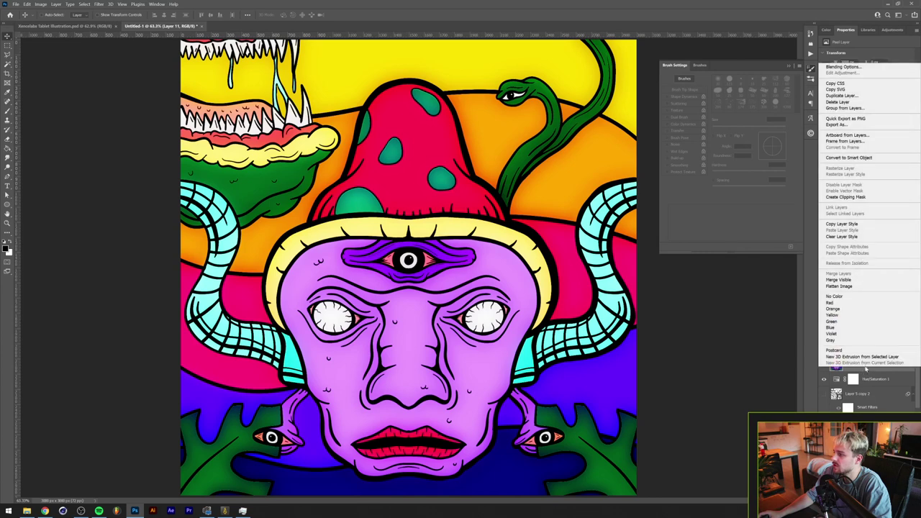
left_click(864, 379)
left_click(825, 350)
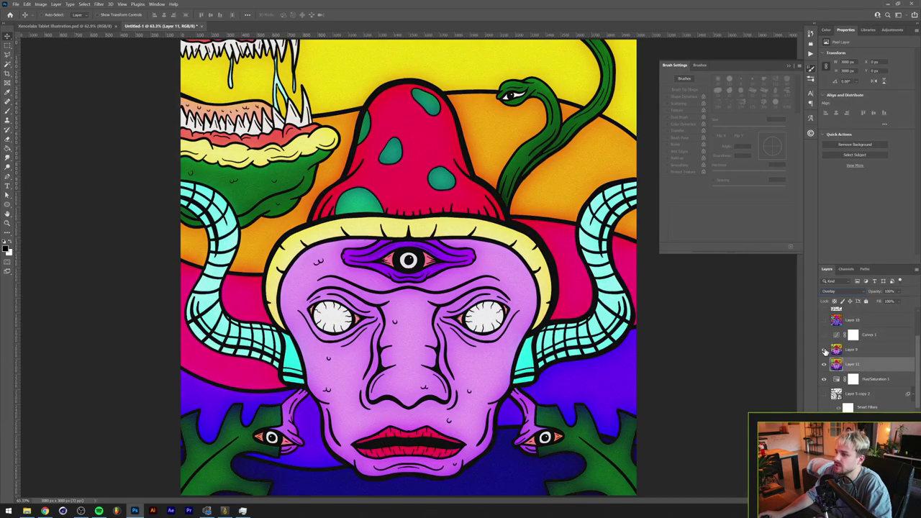
left_click(824, 350)
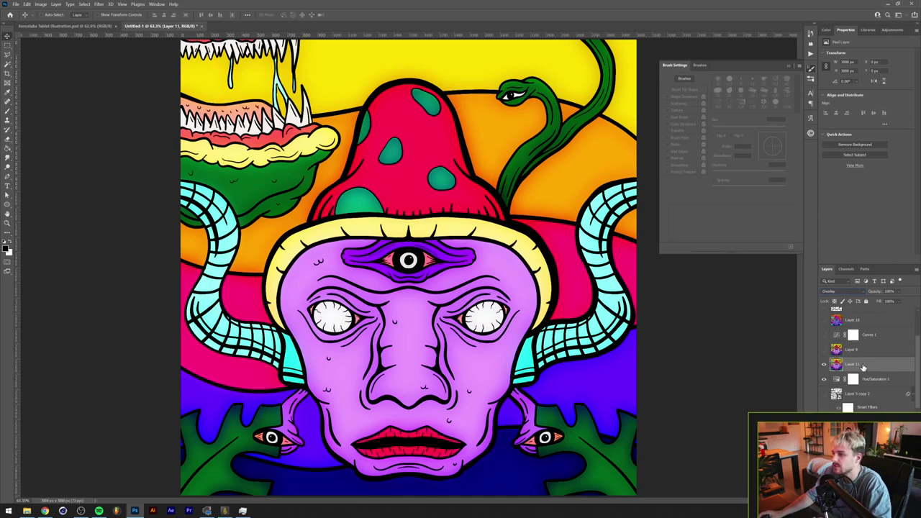
Step: Convert Layer 11 to a smart object and open the Filter Gallery for it
right_click(864, 367)
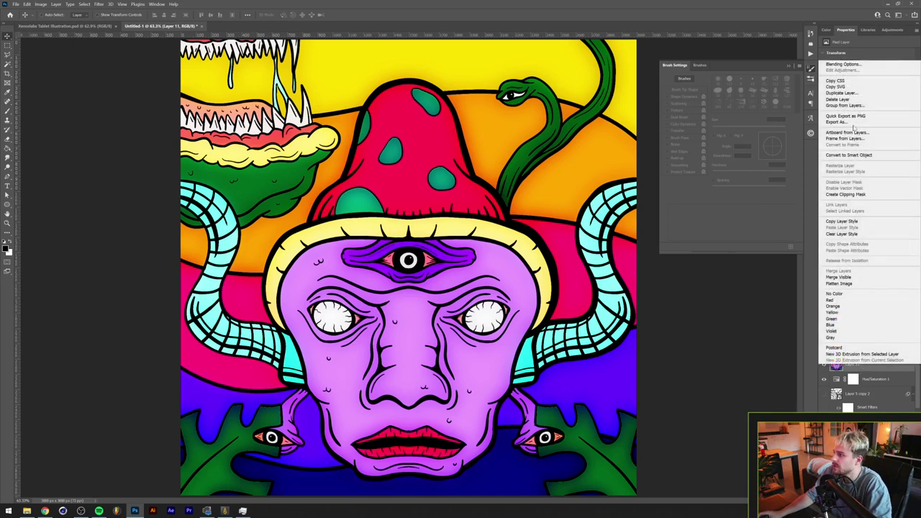
left_click(856, 156)
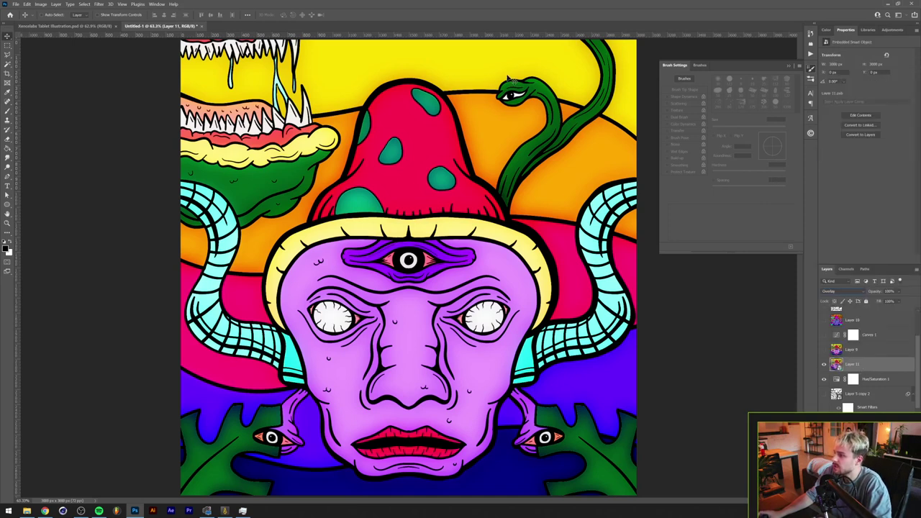
left_click(99, 3)
left_click(115, 53)
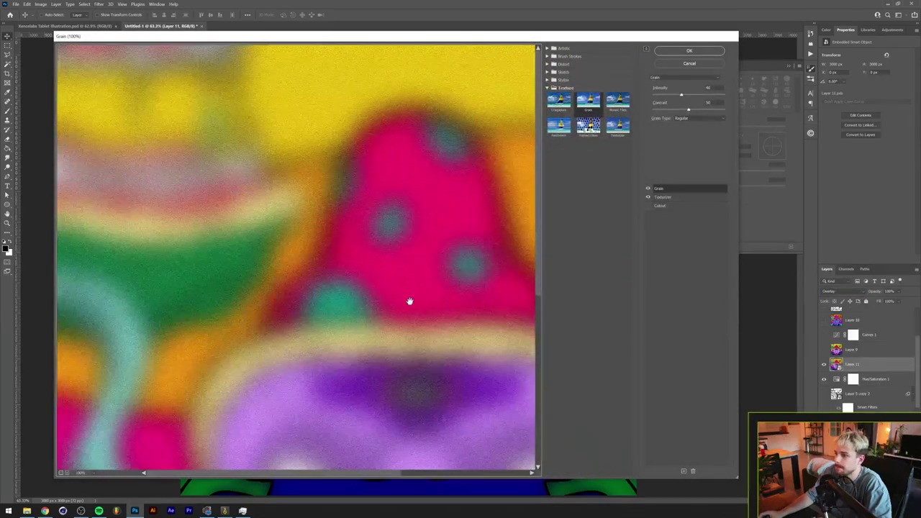
Step: Apply only the Cutout effect to Layer 11 in the Filter Gallery, with Grain and Texturizer hidden
left_click_drag(409, 300, 331, 187)
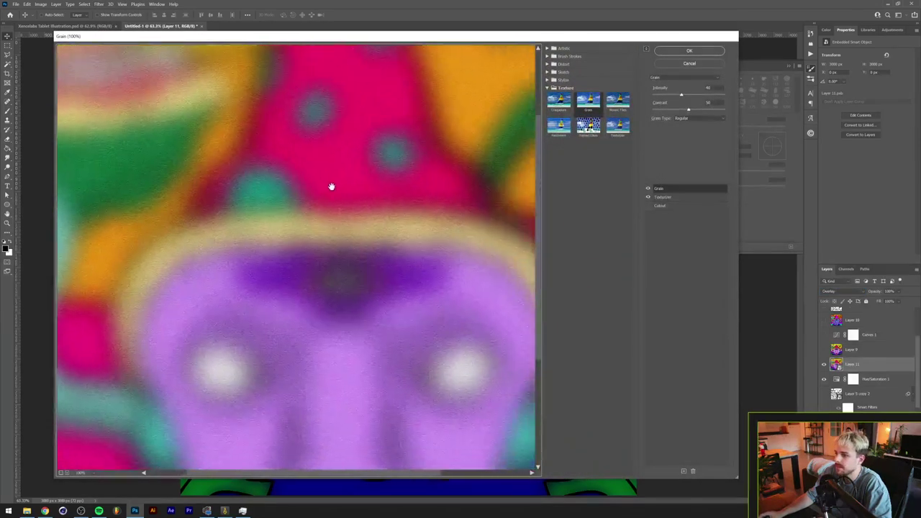
left_click_drag(374, 301, 342, 180)
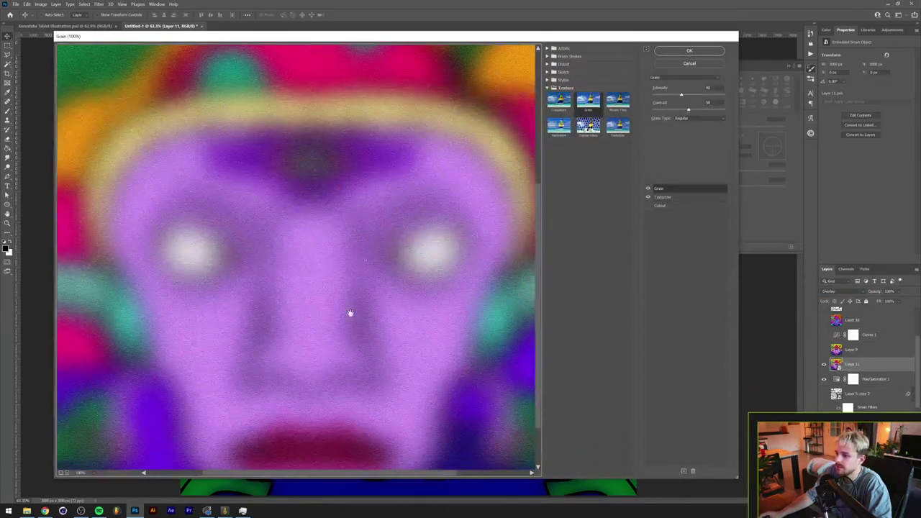
left_click(62, 473)
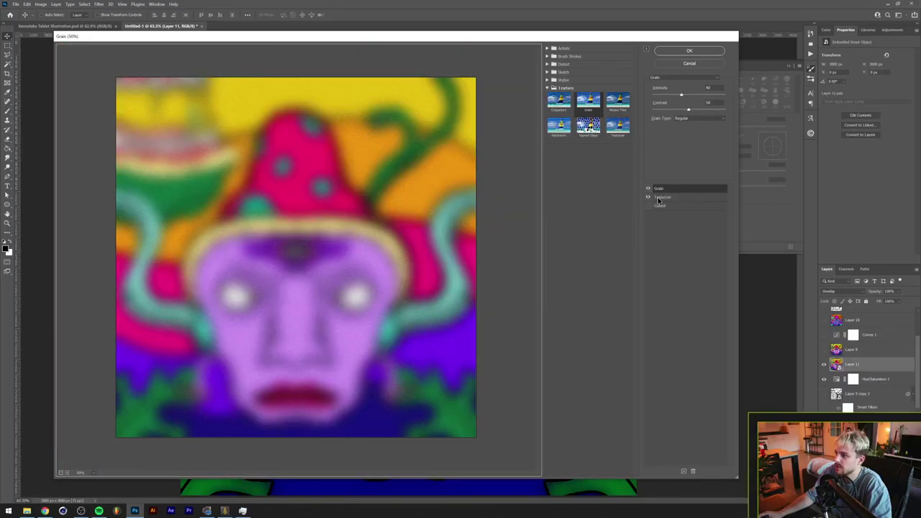
left_click(659, 200)
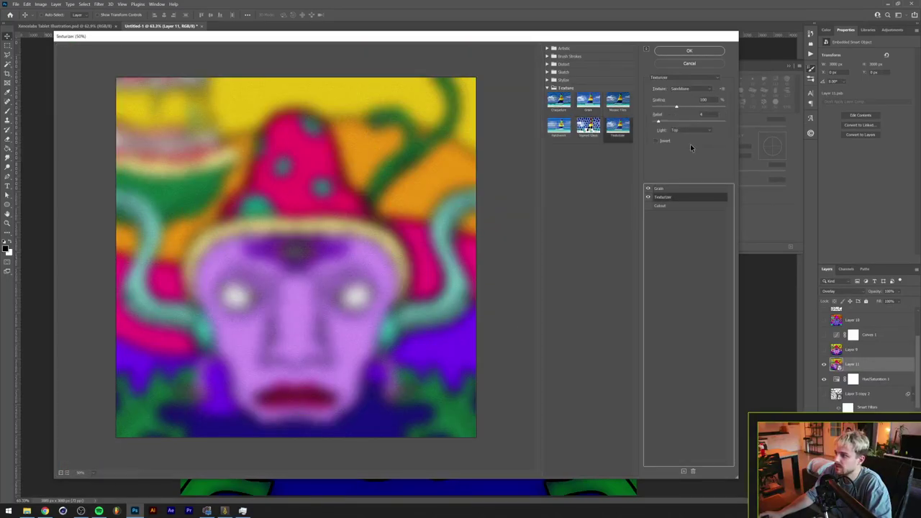
left_click(654, 206)
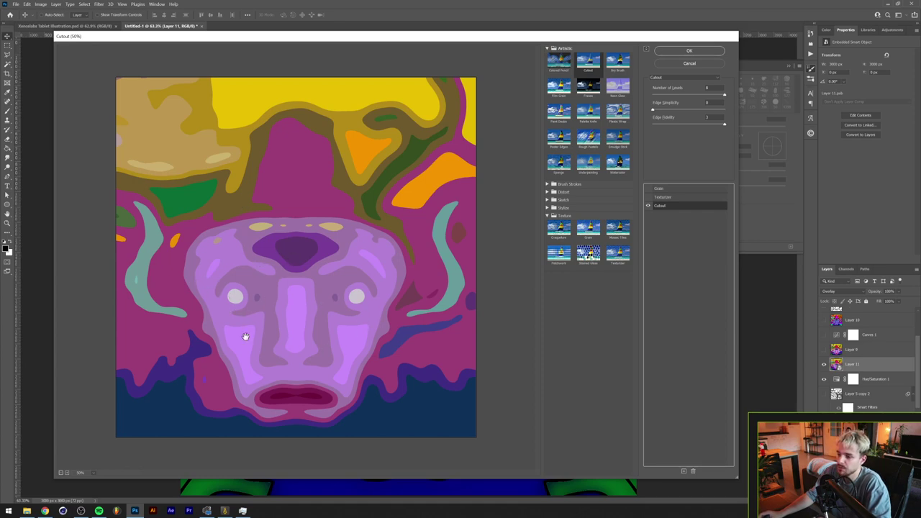
left_click(702, 49)
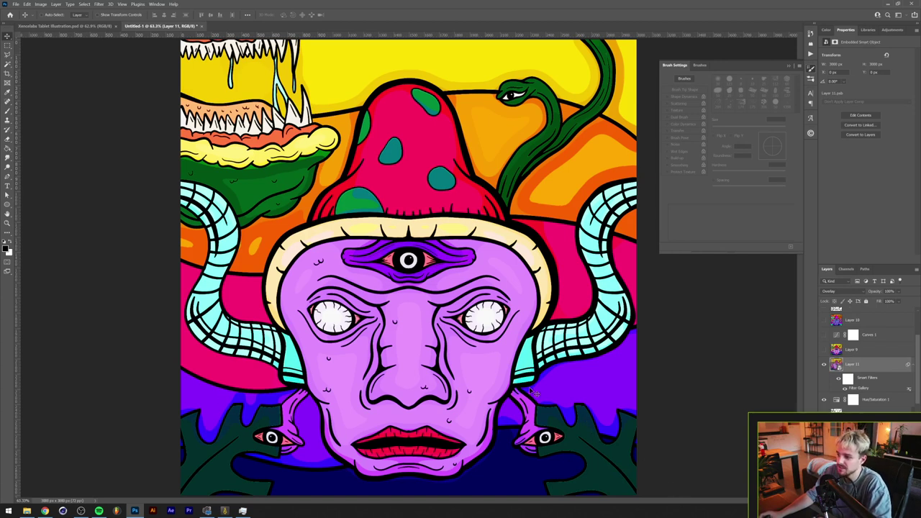
Step: Reopen Layer 11's Filter Gallery, replace the Grain effect with Glowing Edges, and delete the Cutout effect
key("ctrl+alt+f")
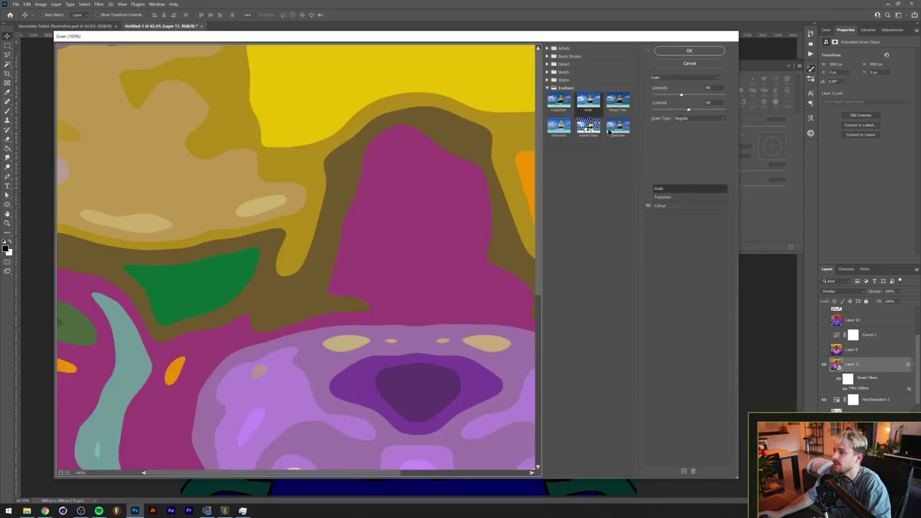
left_click(548, 88)
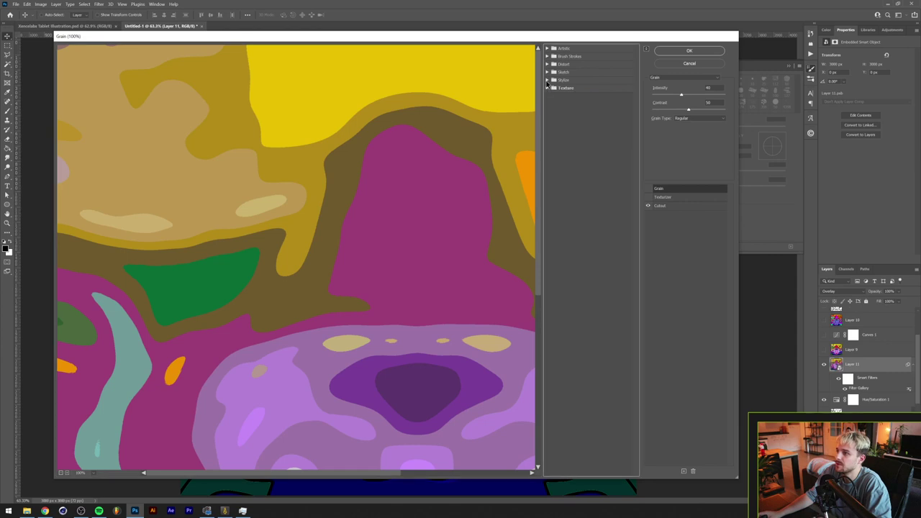
left_click(548, 80)
left_click(558, 91)
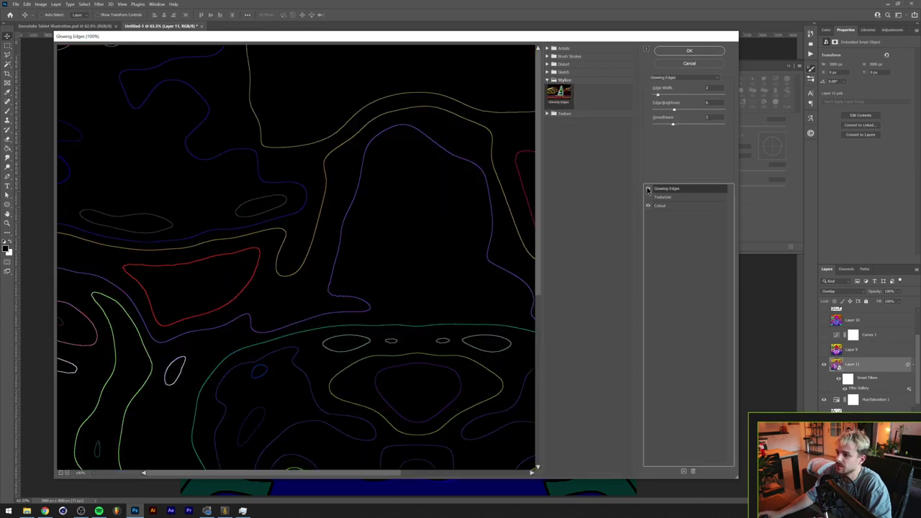
left_click(61, 473)
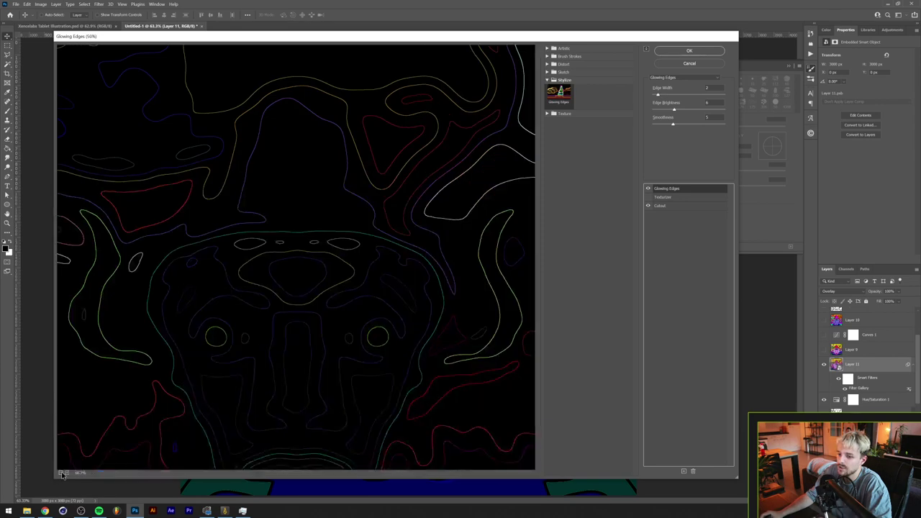
left_click(61, 474)
left_click(660, 206)
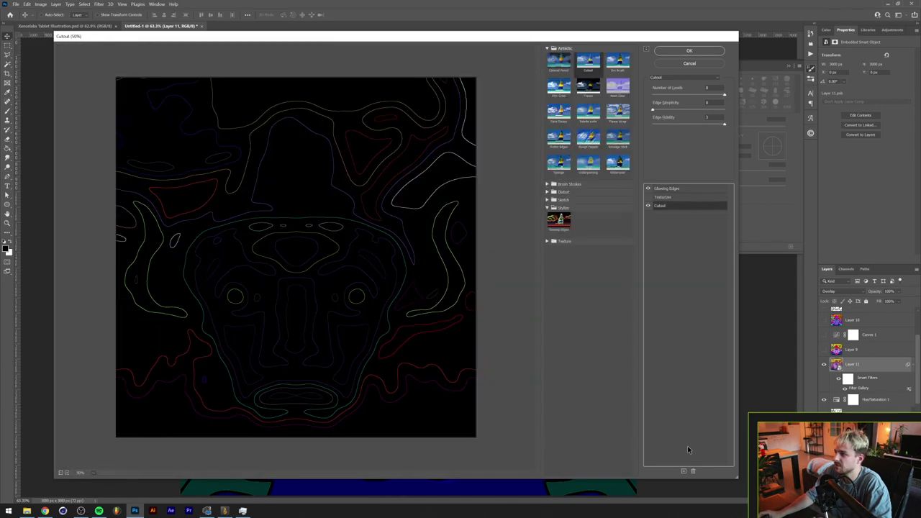
left_click(693, 473)
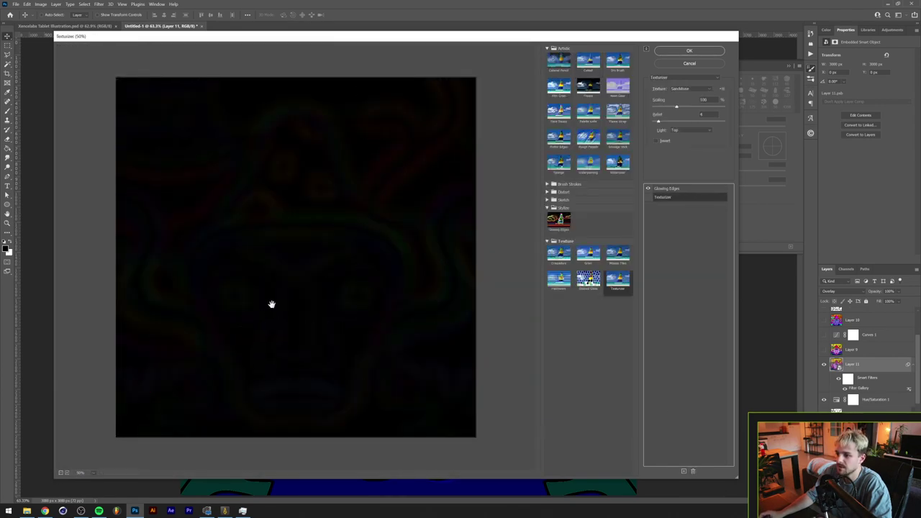
Step: Set Glowing Edges to edge width 11 and edge brightness 20, increase its smoothness, and apply the filter
left_click(669, 188)
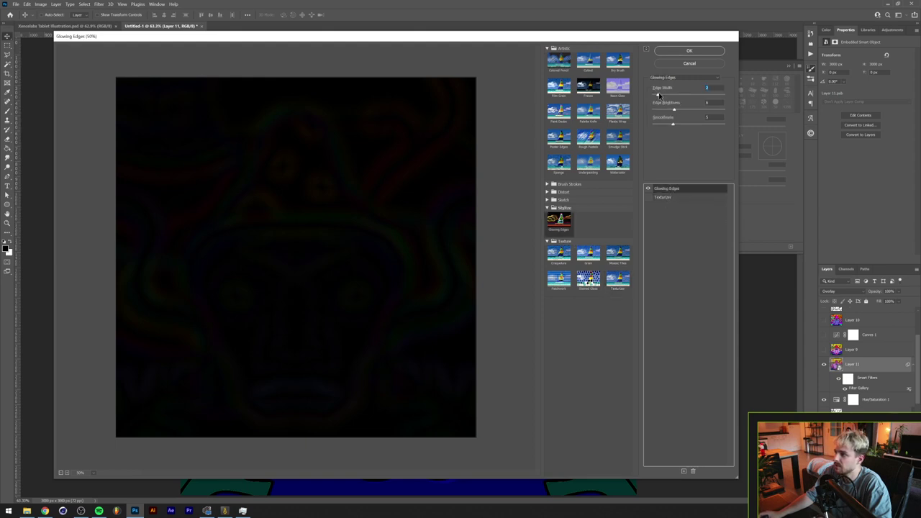
left_click_drag(657, 94, 725, 110)
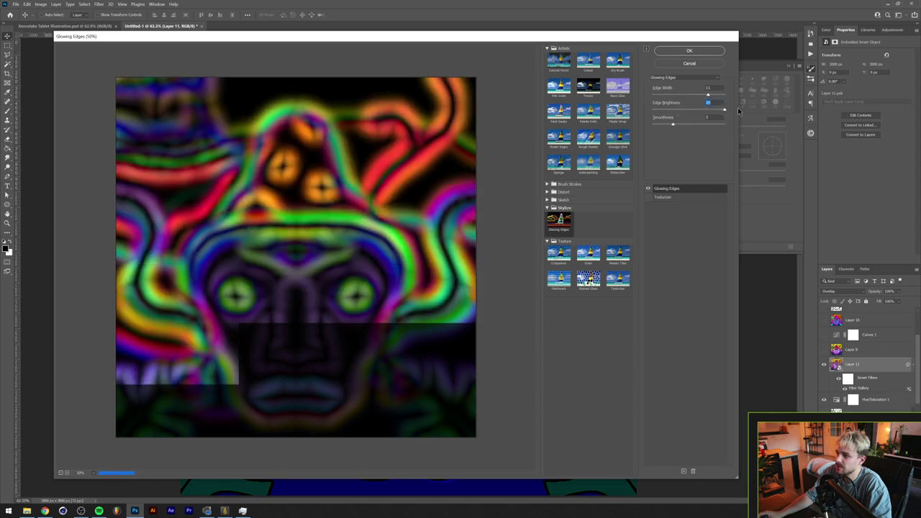
left_click_drag(674, 124, 686, 126)
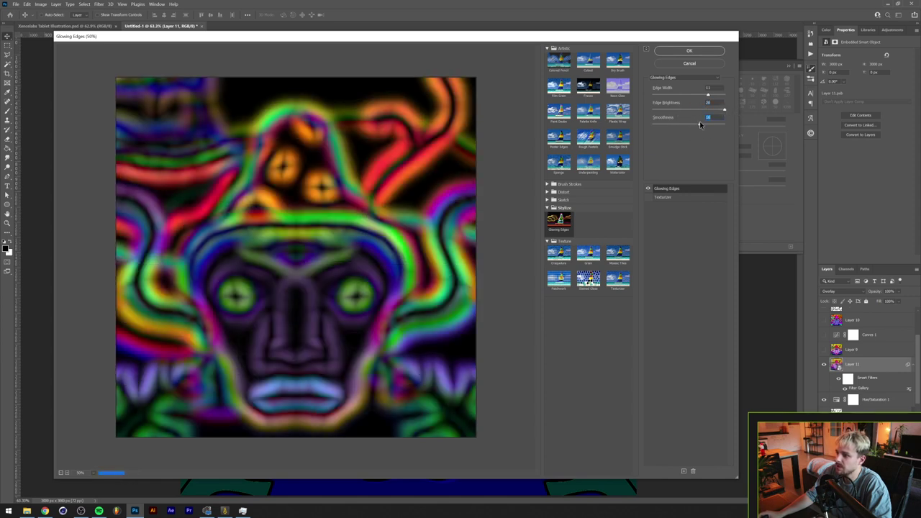
left_click(703, 50)
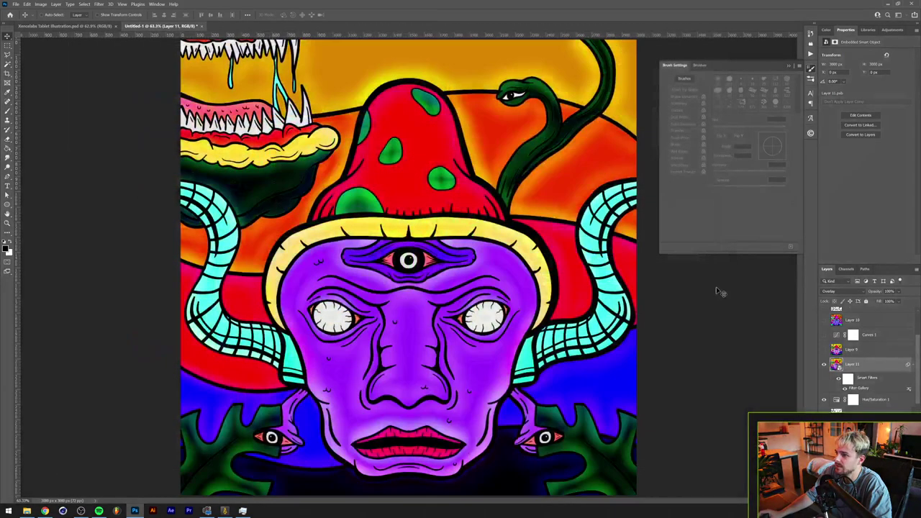
Step: Set Layer 11's blend mode to Darken and compare the artwork with and without the layer
left_click(838, 291)
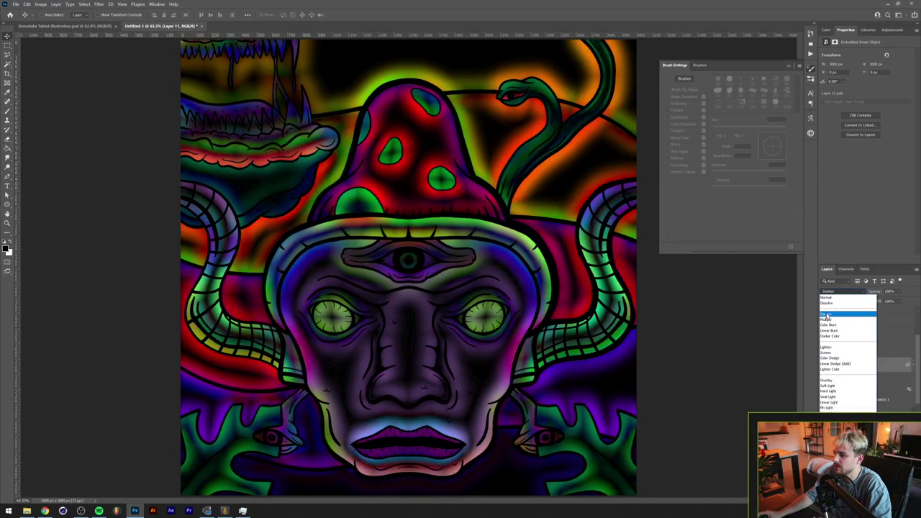
left_click(828, 315)
left_click(824, 364)
left_click(824, 365)
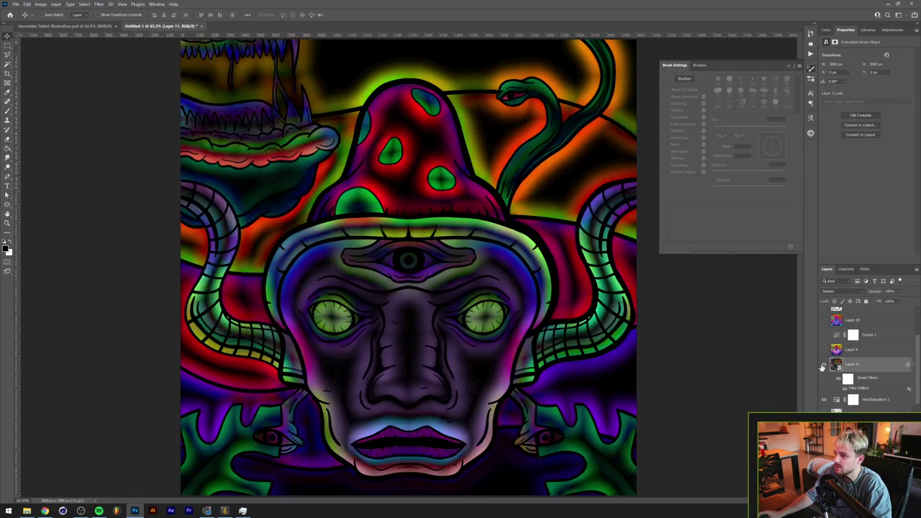
left_click(840, 291)
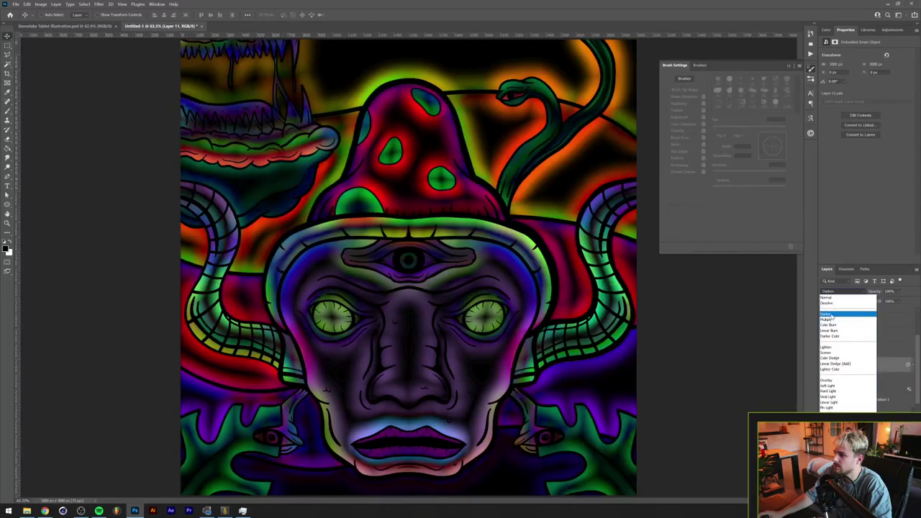
left_click(833, 315)
Step: Brighten the artwork on the Curves 1 adjustment below Layer 9 by lowering the white point's input to about 128
left_click(850, 350)
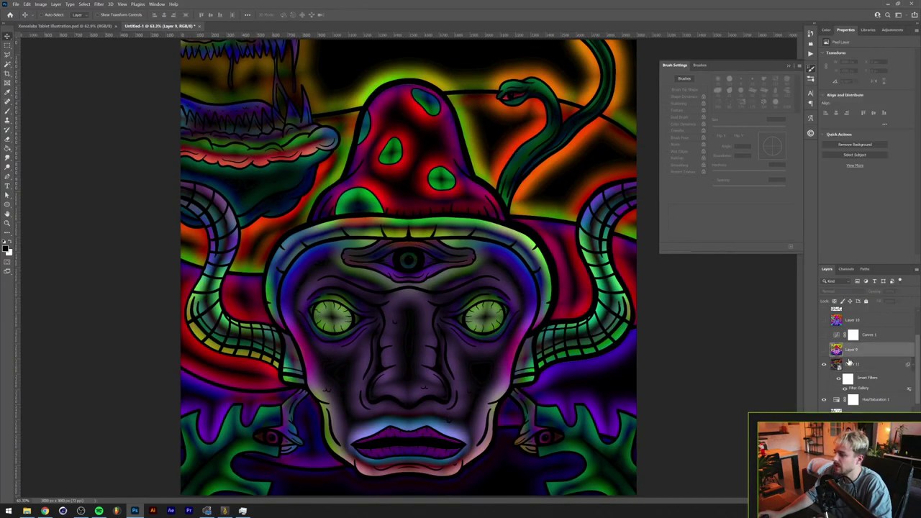
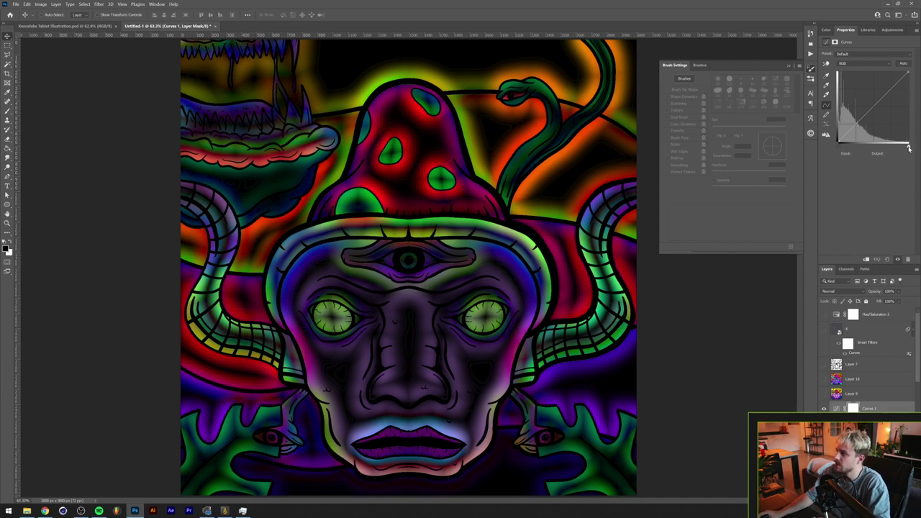
left_click_drag(909, 148, 884, 146)
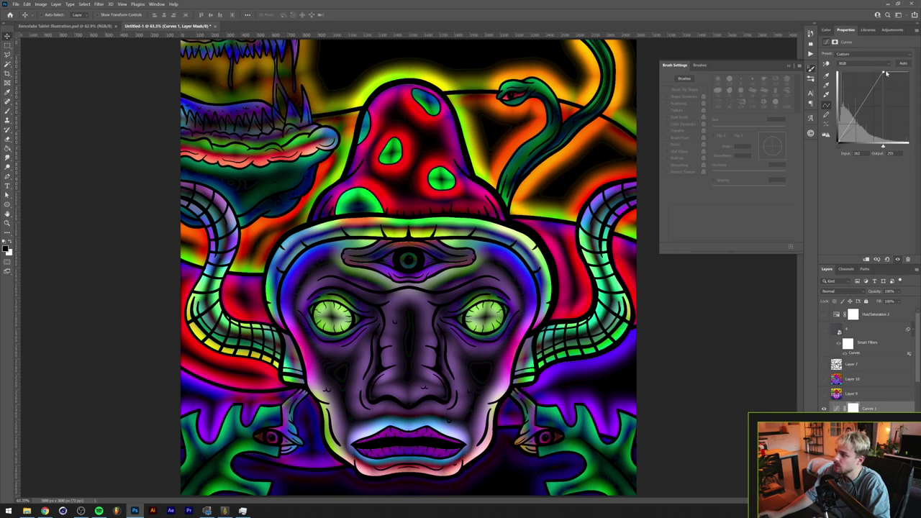
left_click_drag(883, 147, 875, 147)
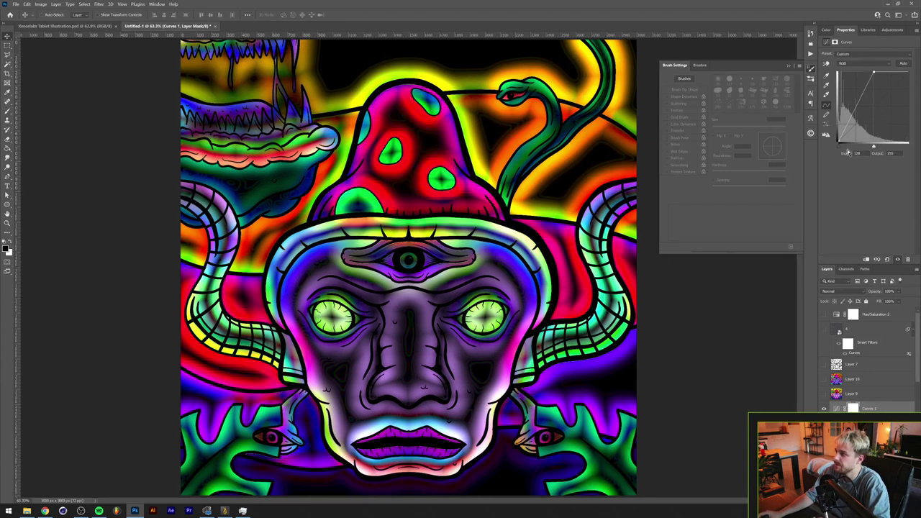
Step: Try raising the black point input on Curves 1 for deeper shadows, compare with and without it, and straighten the curve back
left_click_drag(840, 149, 847, 149)
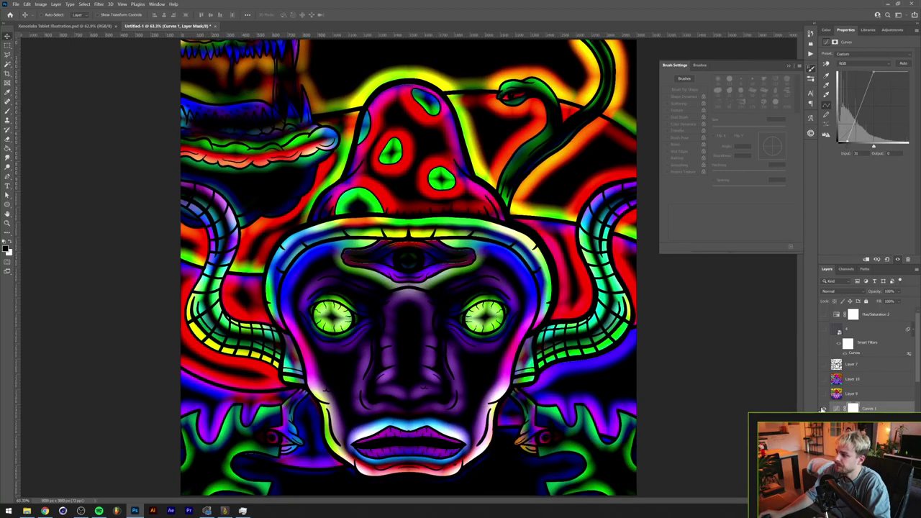
left_click(825, 408)
left_click(826, 408)
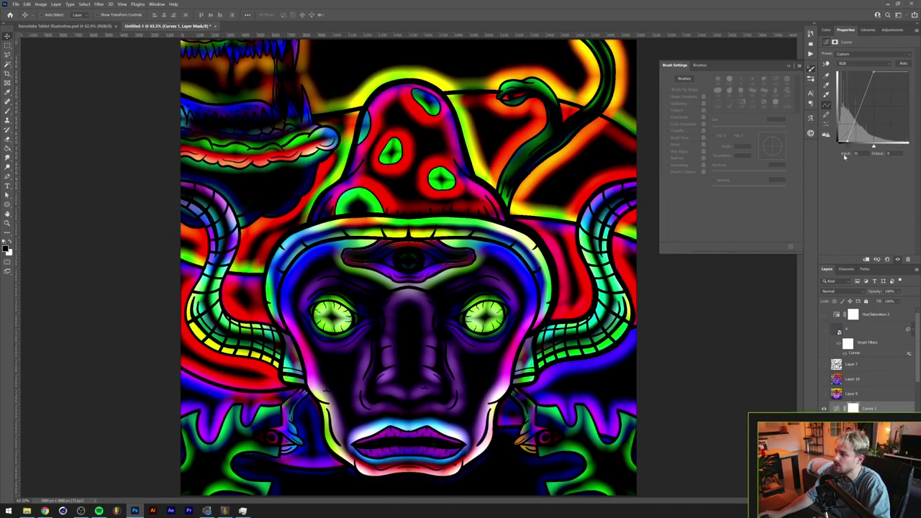
left_click_drag(848, 147, 918, 148)
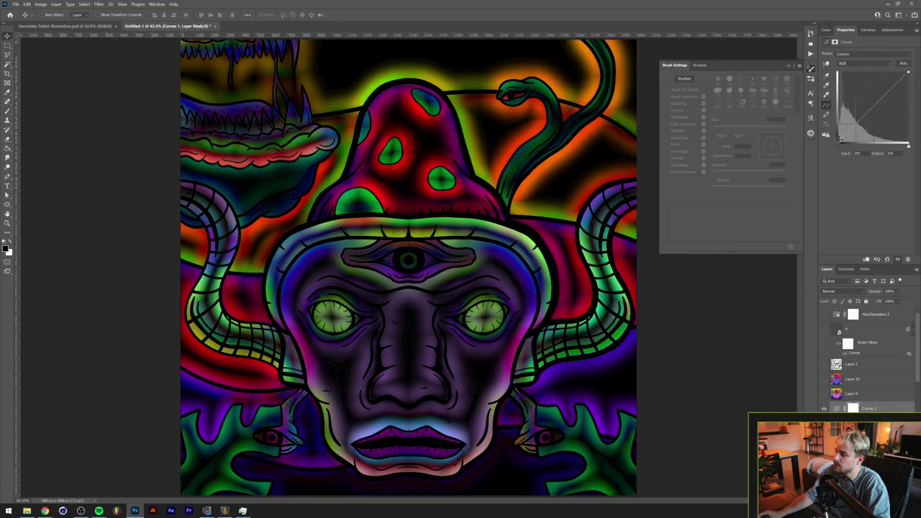
Step: Try bending the Curves 1 line into an arch with both end points at output 0 and a raised midpoint
left_click_drag(842, 137, 906, 72)
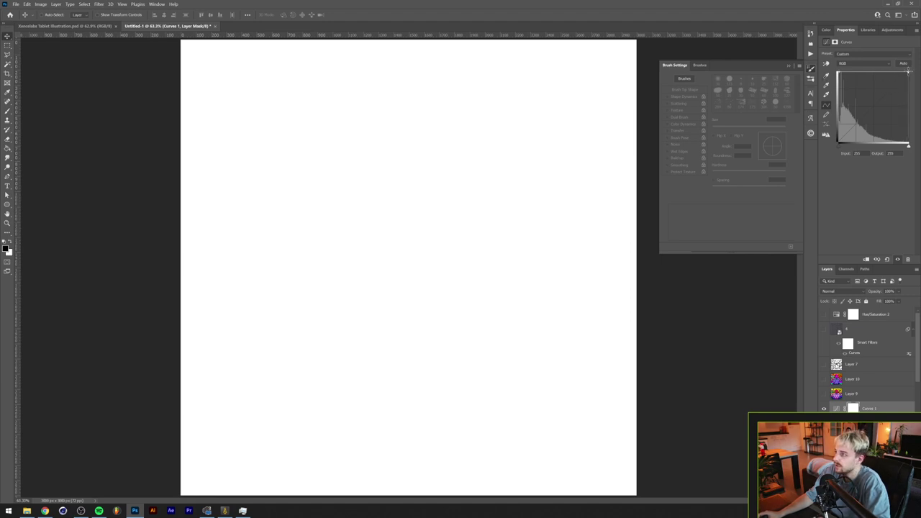
left_click_drag(908, 72, 918, 167)
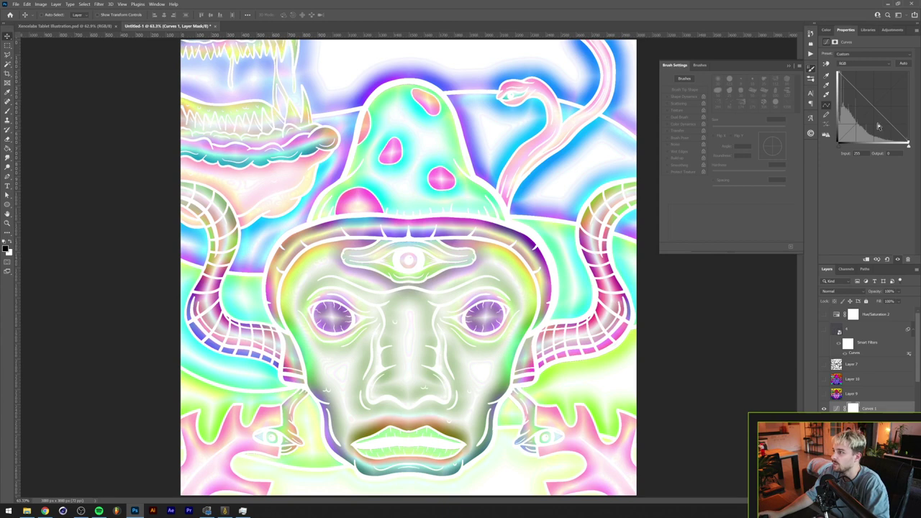
left_click_drag(876, 109, 889, 90)
left_click_drag(839, 72, 828, 144)
left_click_drag(881, 90, 875, 77)
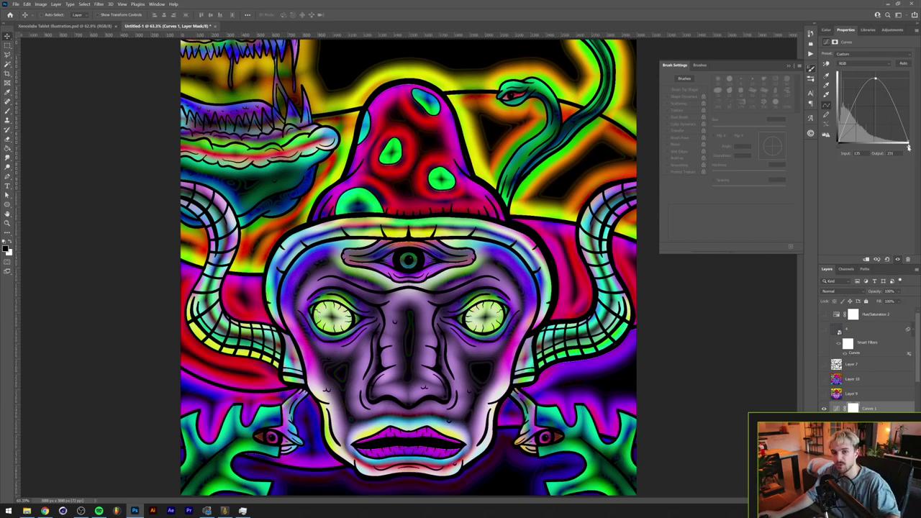
Step: Try different positions for the arch's peak and its highlight end point on the Curves 1 adjustment
mouse_move(908, 147)
left_mouse_down()
mouse_move(908, 72)
mouse_move(908, 143)
mouse_move(895, 144)
left_mouse_up()
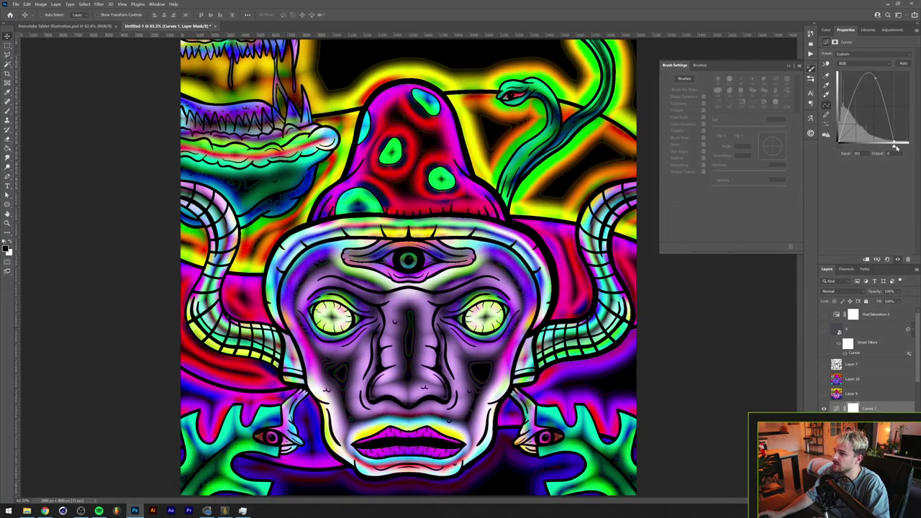
left_click_drag(875, 75, 863, 90)
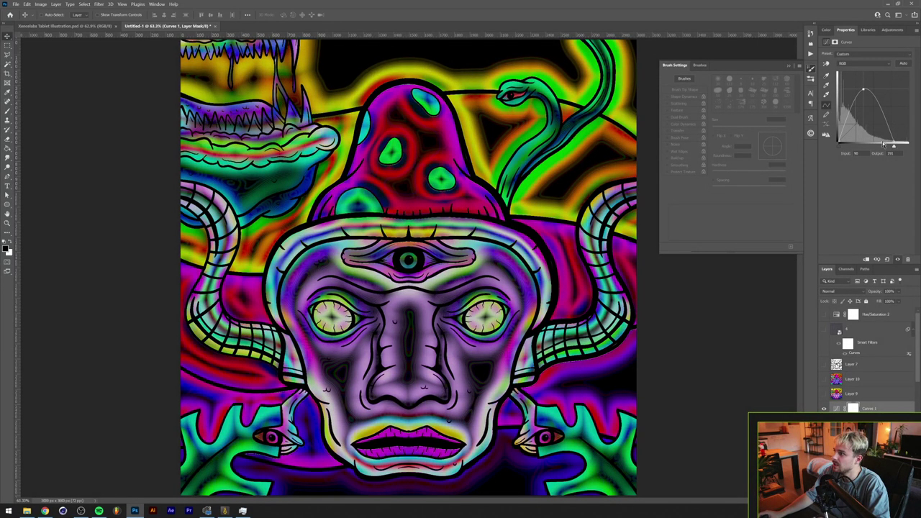
left_click_drag(894, 144, 908, 144)
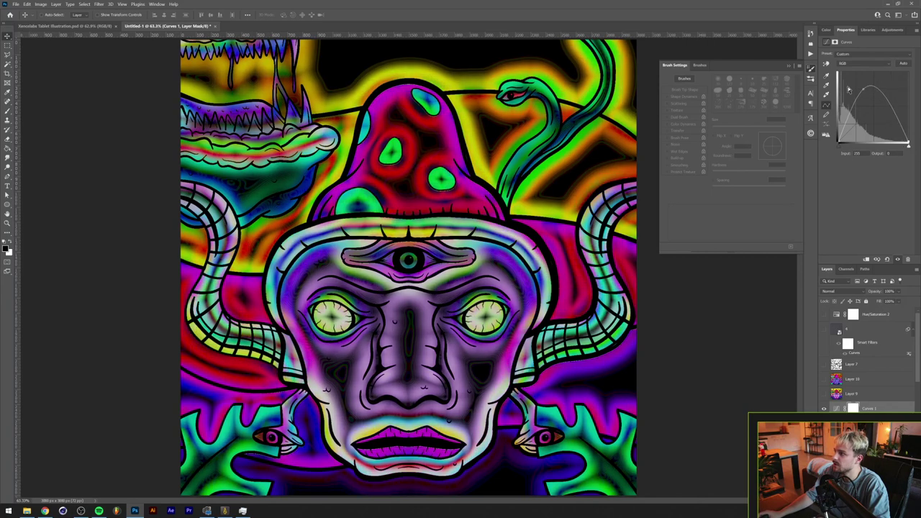
left_click_drag(863, 89, 884, 81)
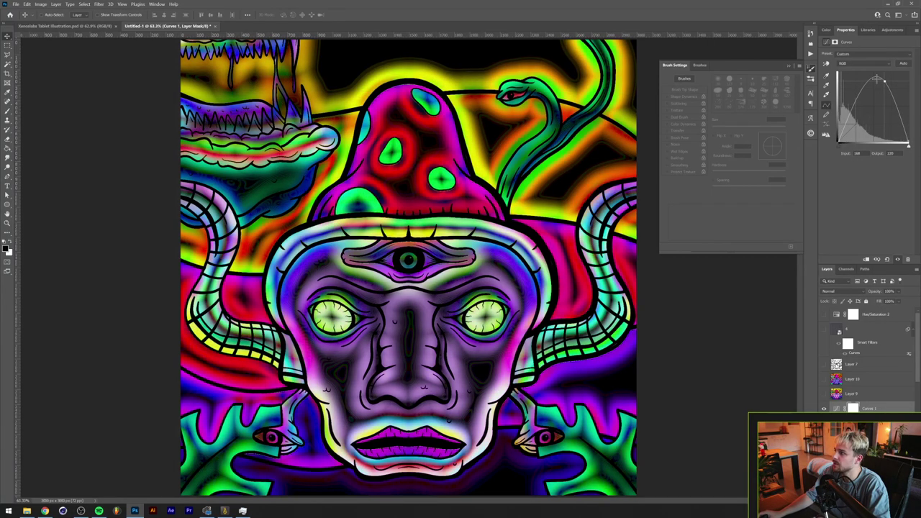
mouse_move(884, 81)
left_mouse_down()
mouse_move(870, 123)
mouse_move(873, 73)
left_mouse_up()
Step: Reshape the Curves 1 line into a steep, narrow peak in the shadows, keeping the black and white points at output 0
left_click_drag(907, 141, 846, 79)
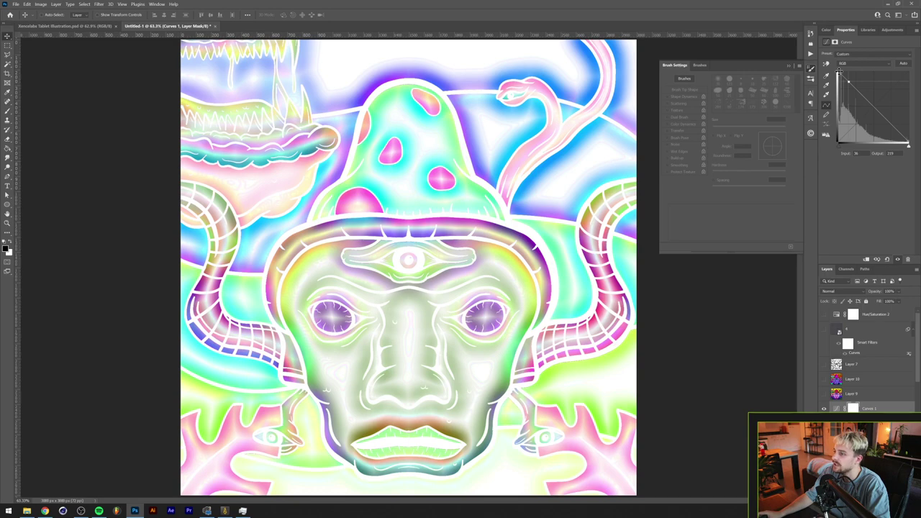
left_click_drag(839, 73, 823, 159)
mouse_move(850, 84)
left_mouse_down()
mouse_move(847, 73)
mouse_move(858, 73)
mouse_move(849, 91)
left_mouse_up()
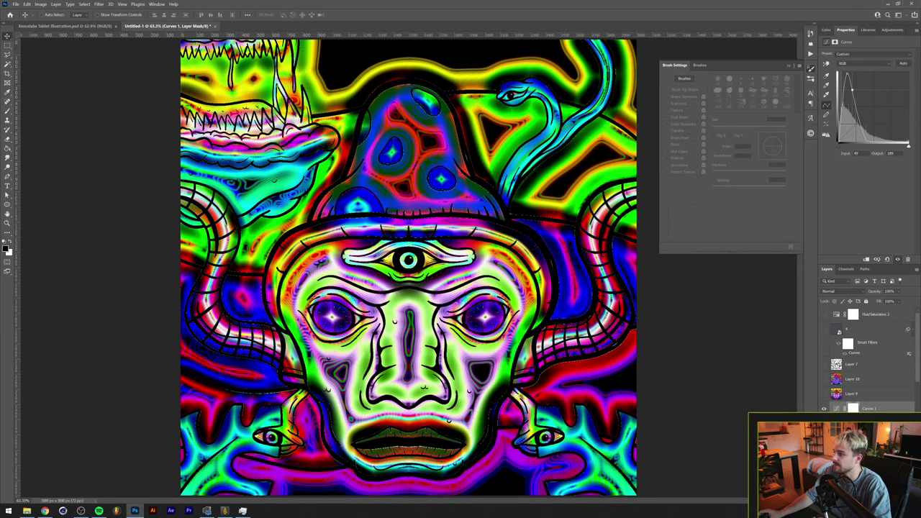
Step: Move the Layer 5 copy 2 line art directly above Curves 1 and set its blend mode to Multiply
left_click(869, 489)
scroll(869, 360, "up", 1)
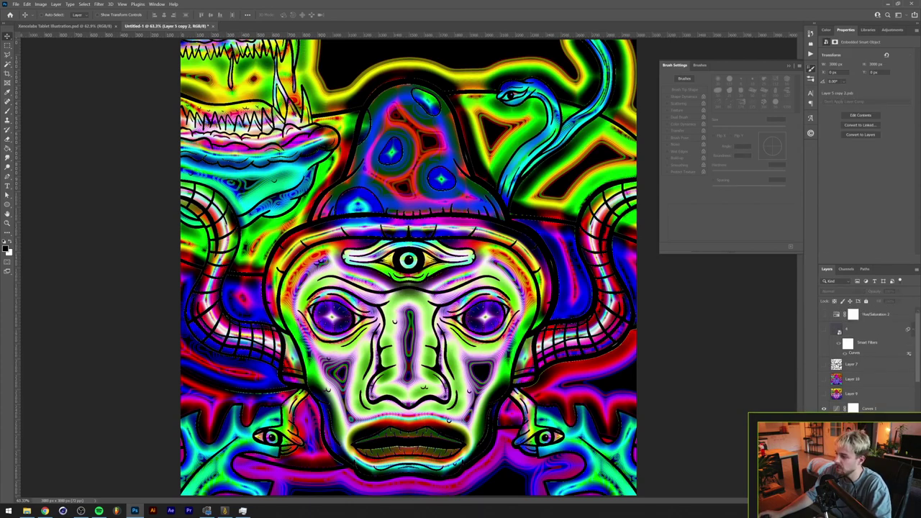
key("ctrl+comma")
left_click_drag(896, 425, 902, 406)
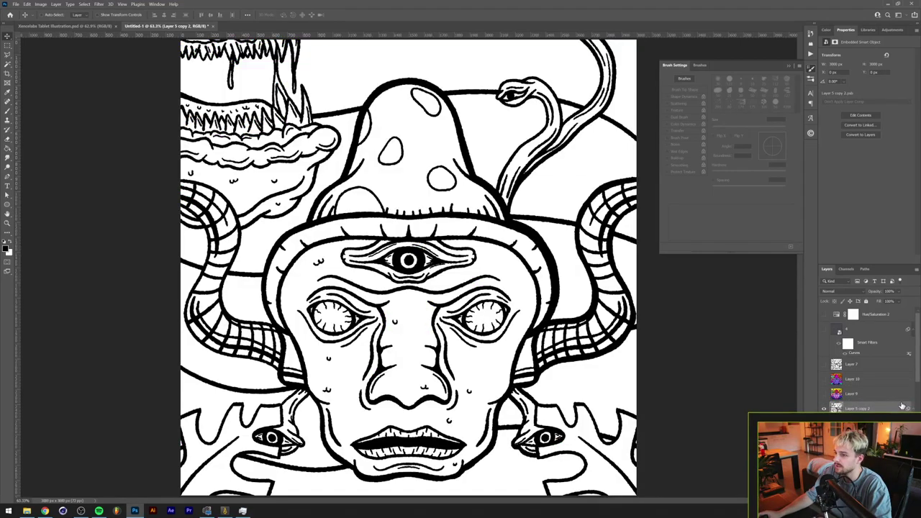
left_click(856, 291)
left_click(838, 319)
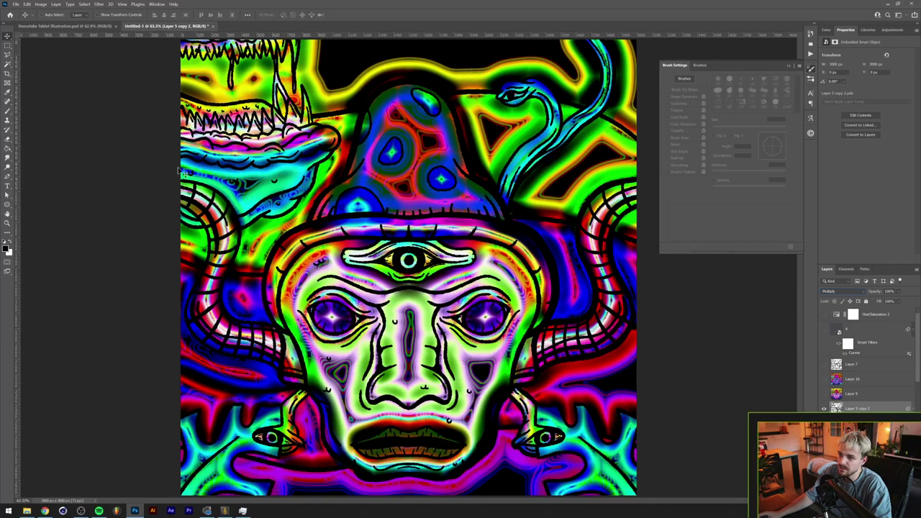
Step: Reshape Curves 1 into a wave with a shadow peak at input 57, a midtone dip, and the white point moved inward at full output
left_click(864, 423)
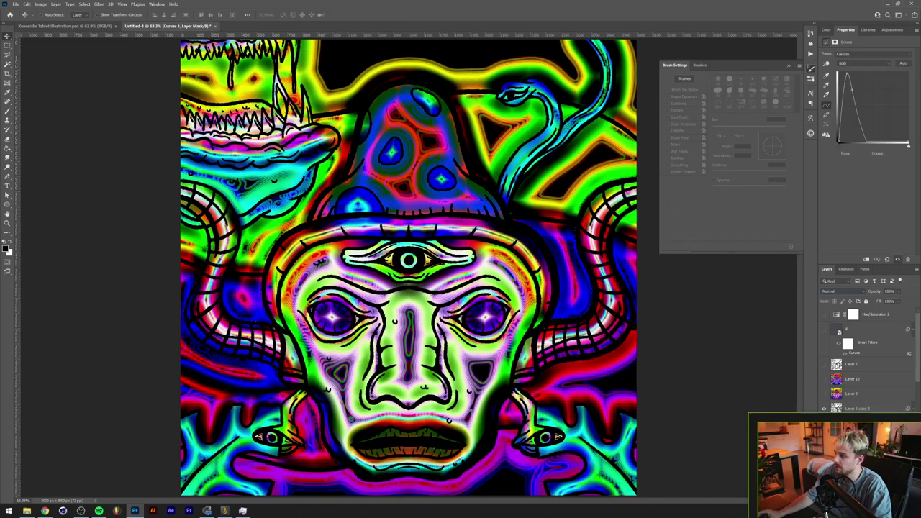
left_click_drag(852, 96, 896, 115)
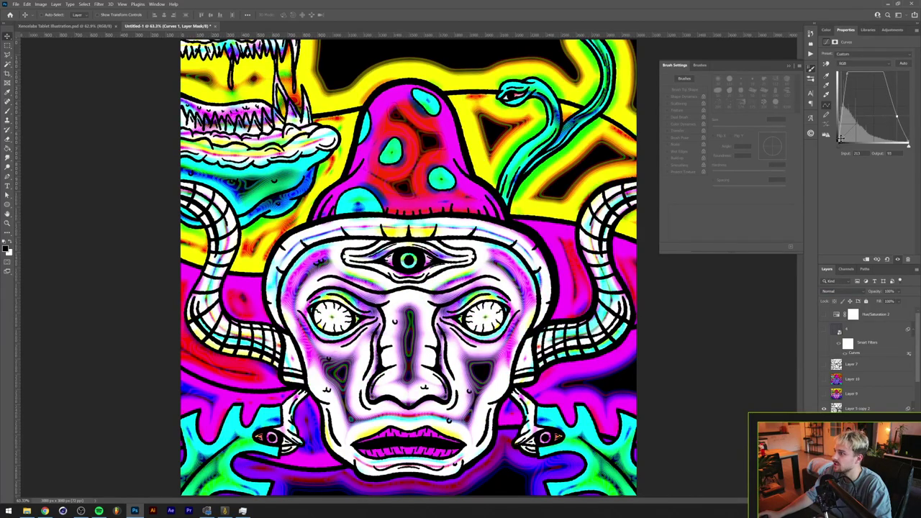
left_click_drag(839, 140, 892, 71)
left_click_drag(854, 123, 855, 81)
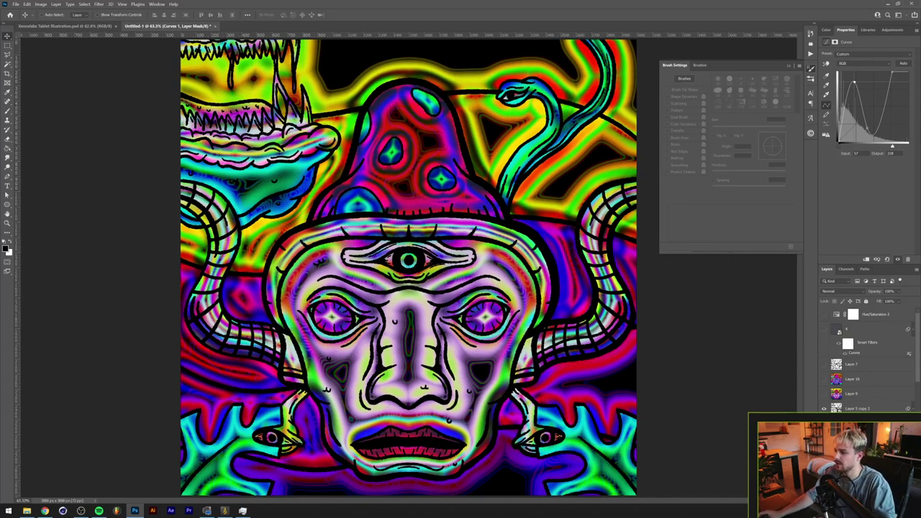
Step: Hide the Layer 5 copy 2 line art and stamp the visible artwork into a new merged layer, left in its original position
left_click(825, 409)
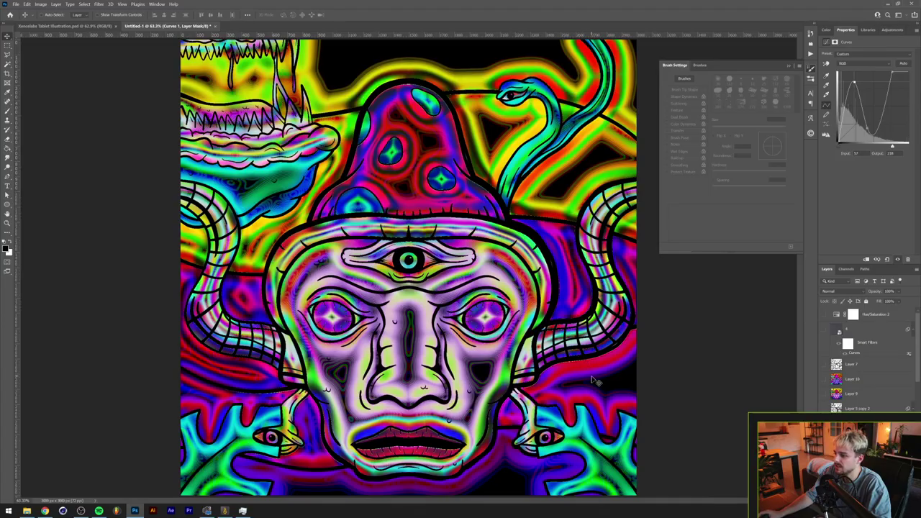
scroll(596, 379, "up", 4)
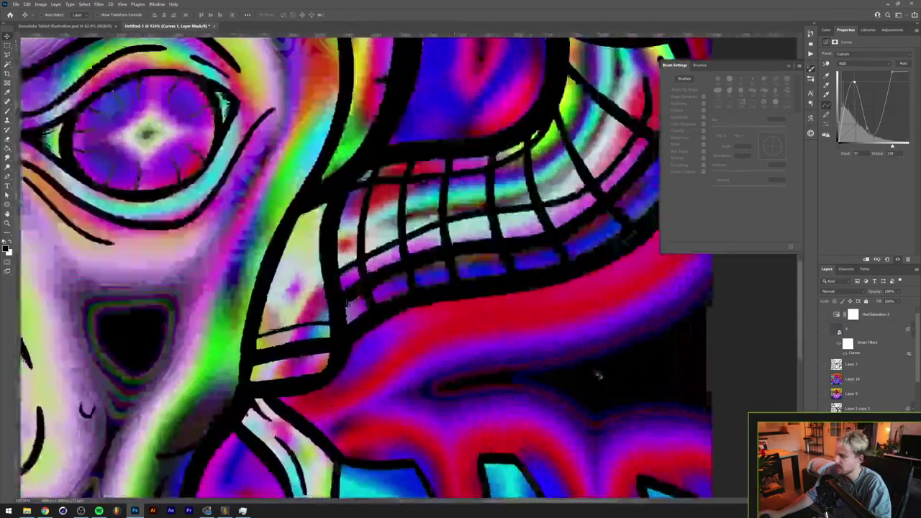
scroll(595, 374, "up", 3)
scroll(446, 252, "down", 3)
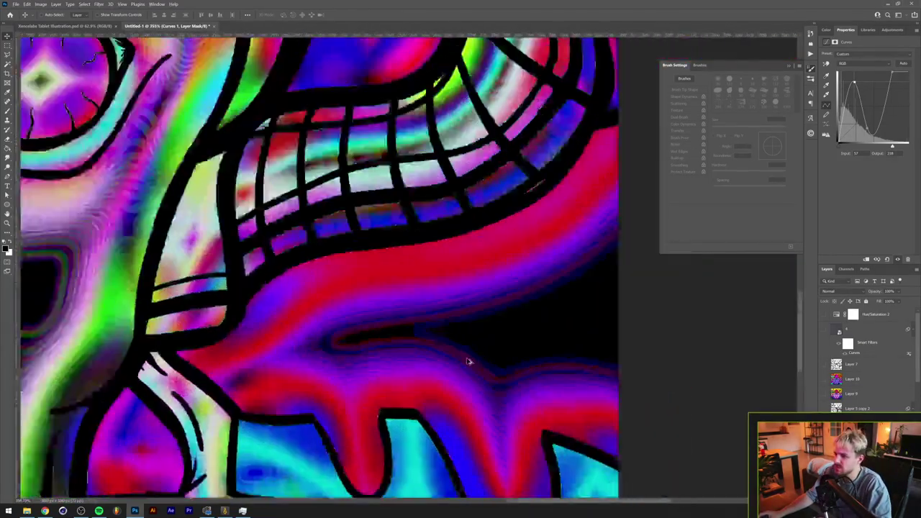
scroll(468, 361, "down", 5)
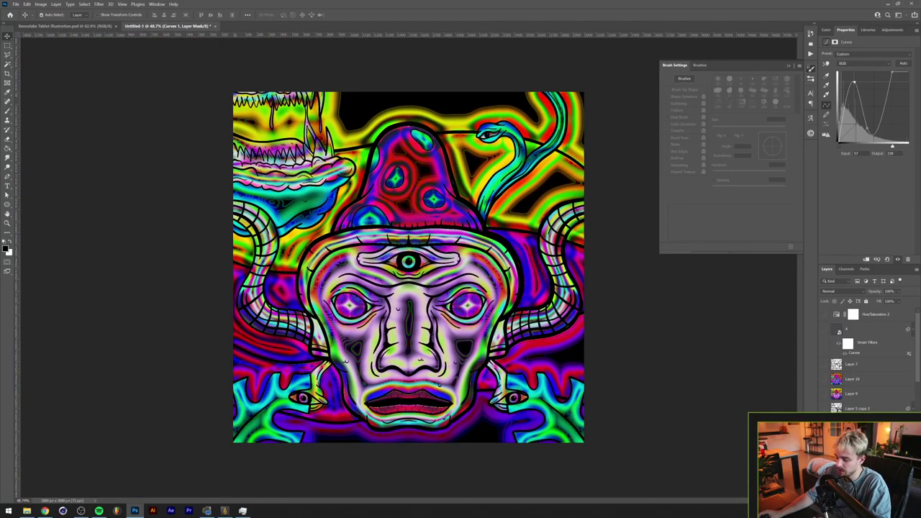
key("ctrl+alt+shift+e")
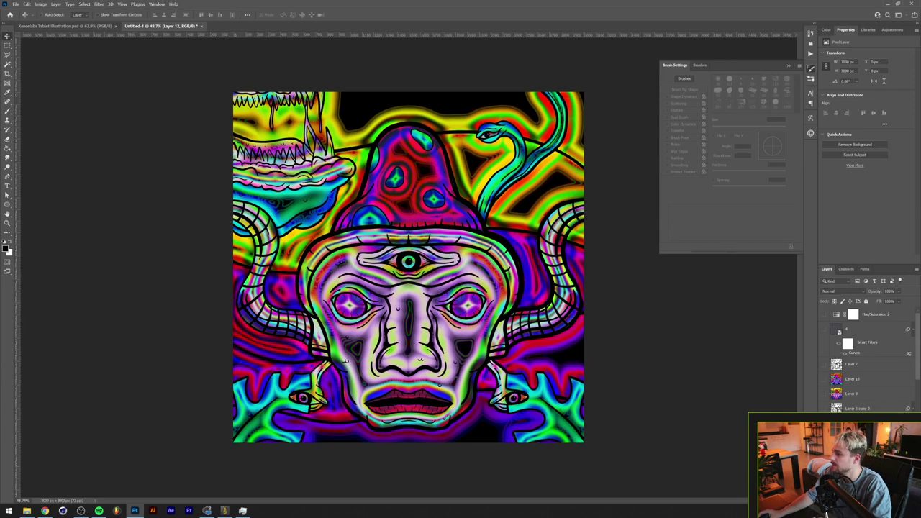
mouse_move(461, 342)
left_mouse_down()
mouse_move(513, 360)
mouse_move(457, 356)
left_mouse_up()
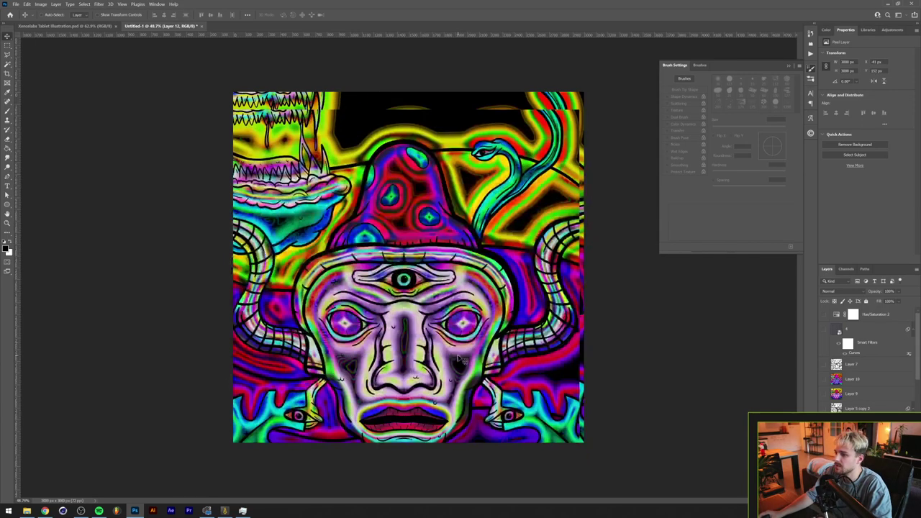
key("ctrl+z")
Step: Apply a light Gaussian Blur to merged Layer 12 and show the Layer 5 copy 2 line art over it again
left_click(98, 3)
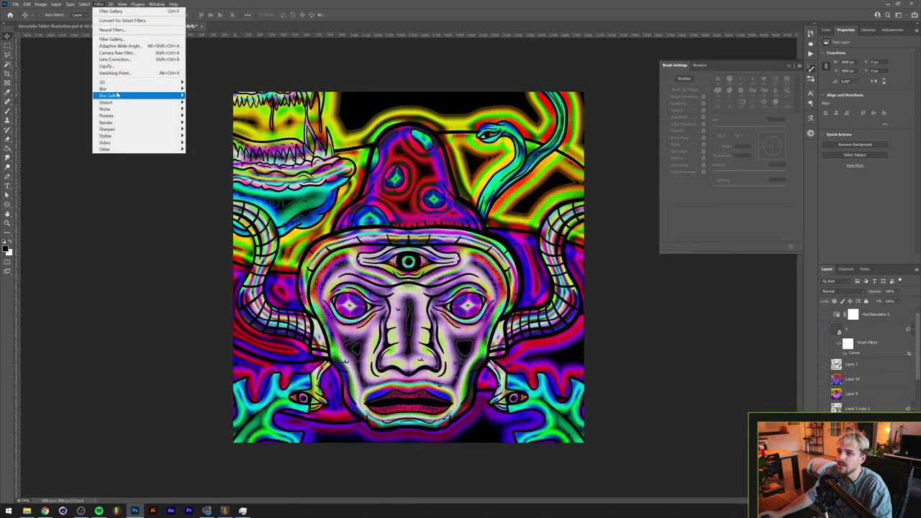
mouse_move(108, 89)
left_click(207, 116)
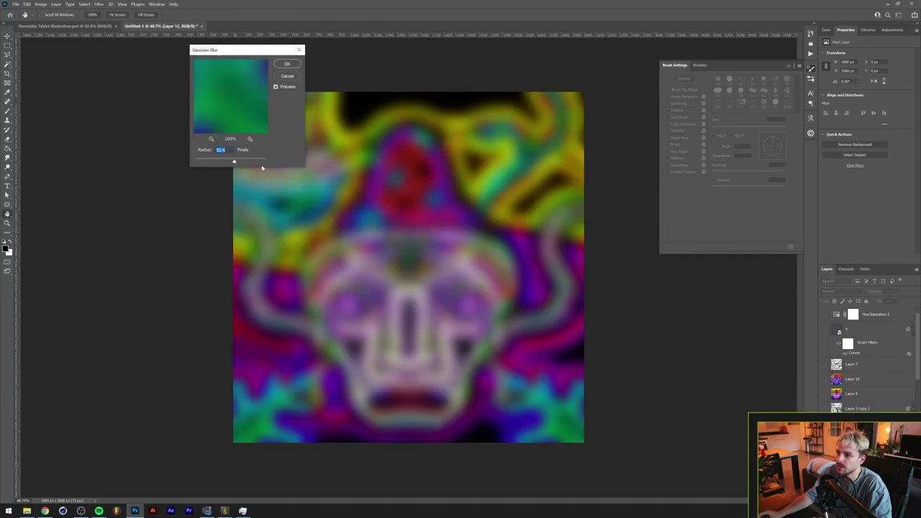
left_click_drag(234, 163, 222, 162)
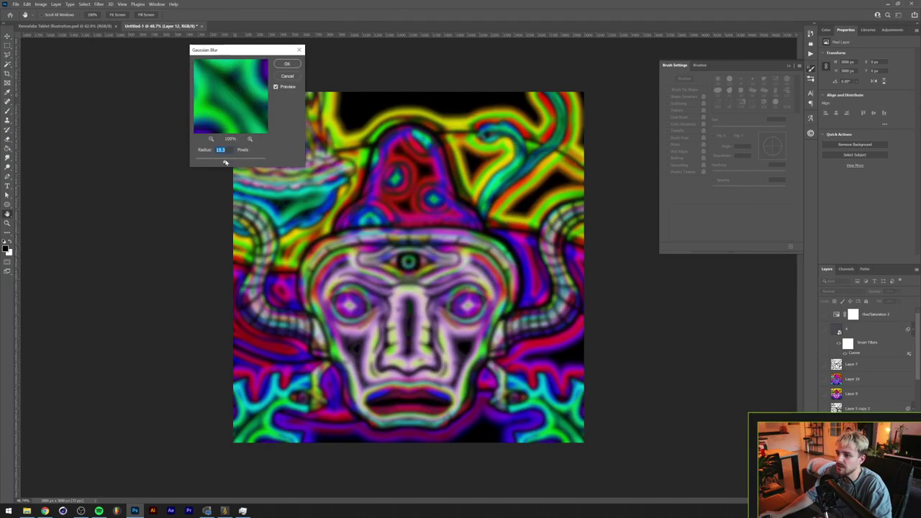
left_click(287, 64)
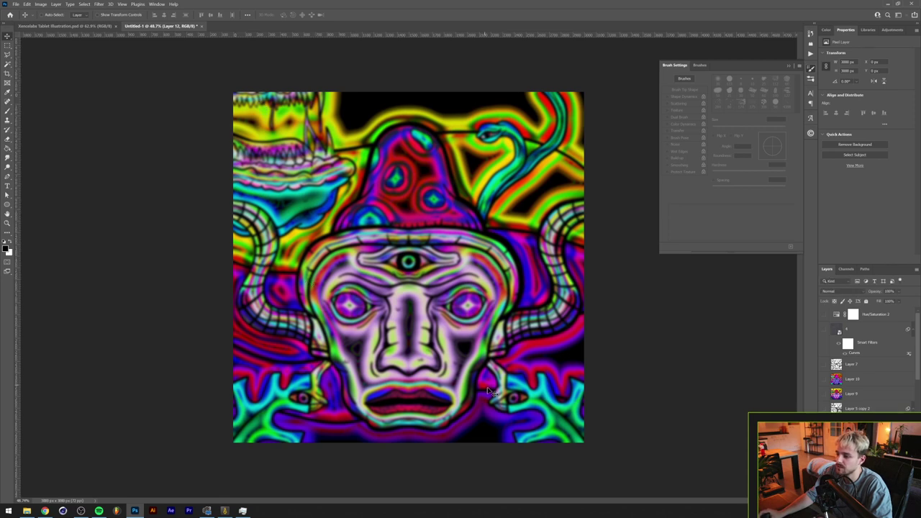
left_click(824, 408)
scroll(453, 372, "up", 2)
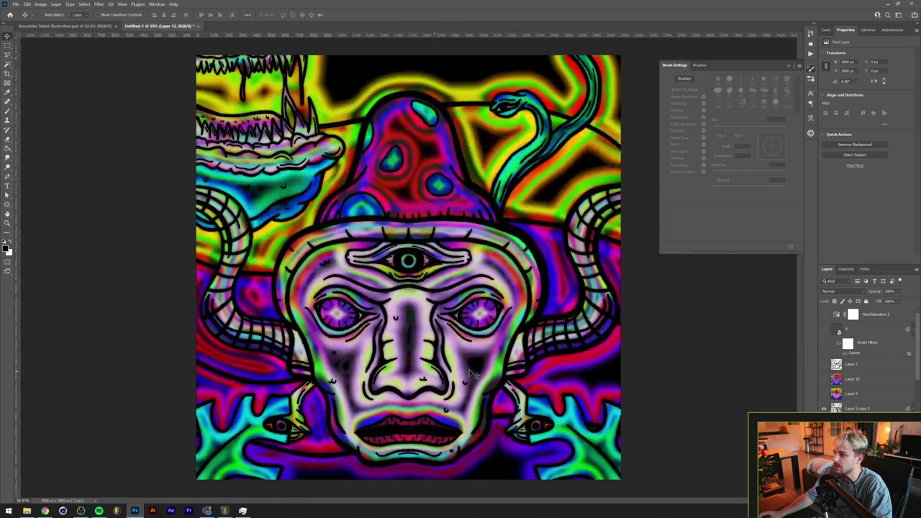
scroll(493, 373, "up", 3)
scroll(493, 372, "down", 5)
scroll(492, 373, "up", 2)
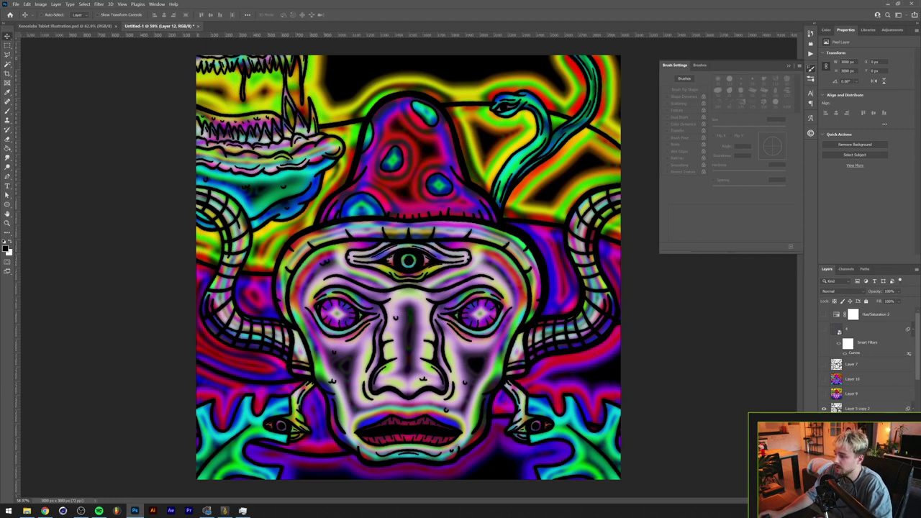
Step: Try a Gradient Map adjustment above Layer 12 using the Green_31 preset, and delete it
left_click(891, 31)
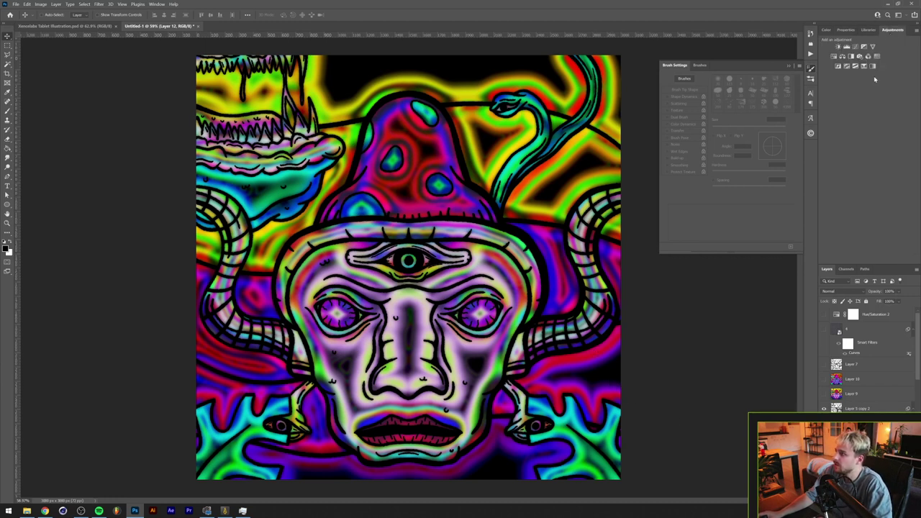
left_click(872, 65)
left_click(867, 57)
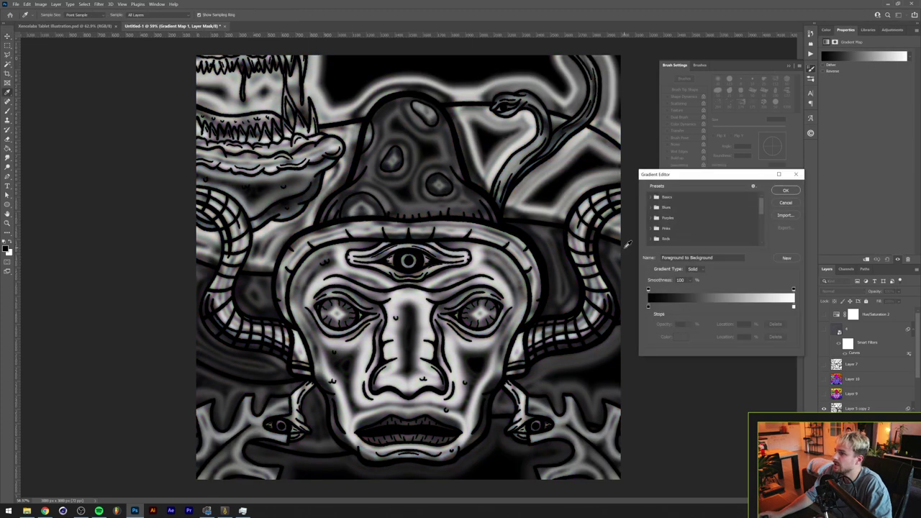
scroll(695, 231, "down", 4)
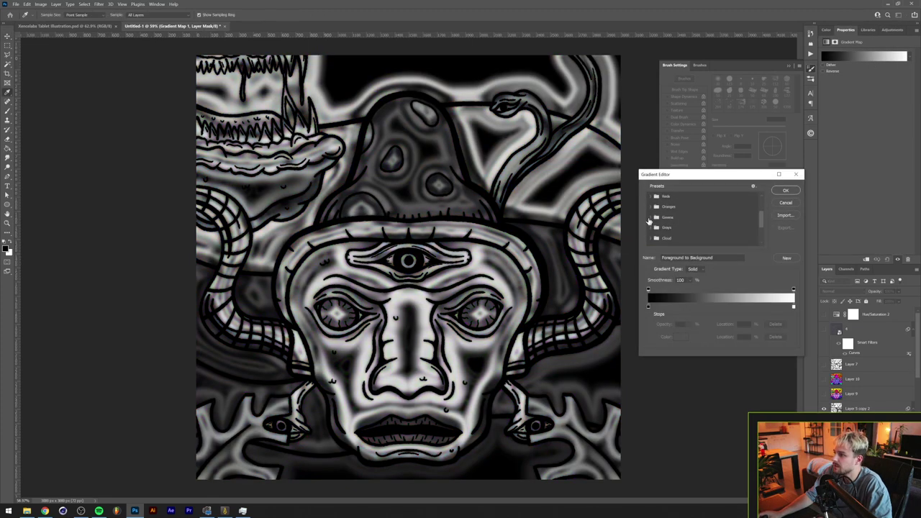
left_click(652, 217)
scroll(677, 231, "down", 1)
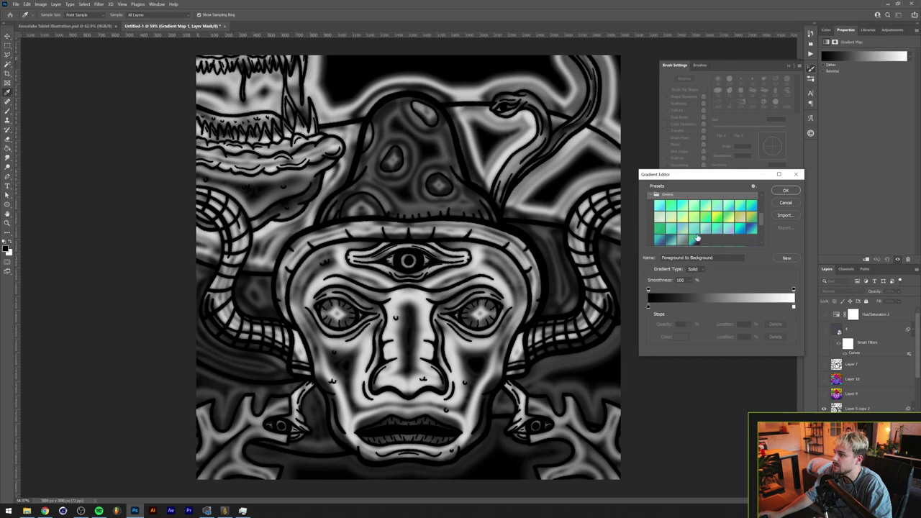
left_click(695, 239)
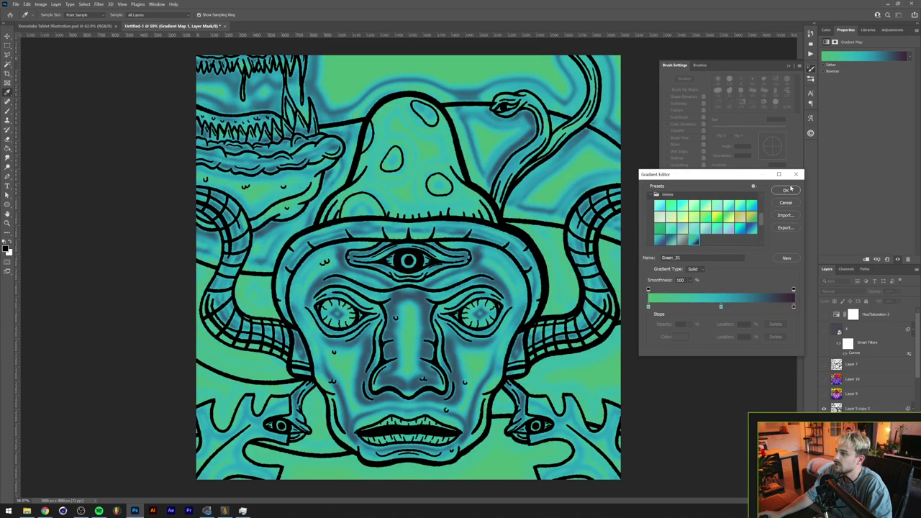
left_click(786, 190)
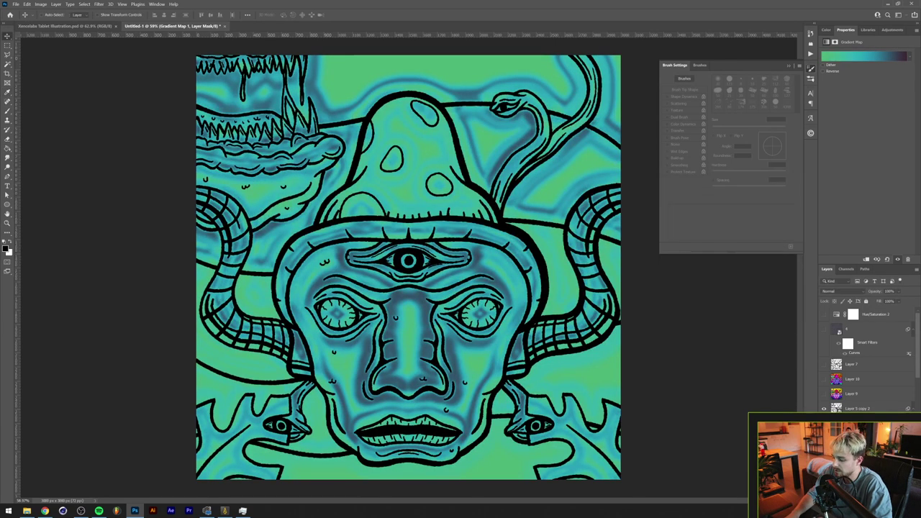
key("Delete")
Step: Add a Gradient Map adjustment lower in the layer stack using the black, violet and lime-green gradient preset
scroll(867, 352, "down", 4)
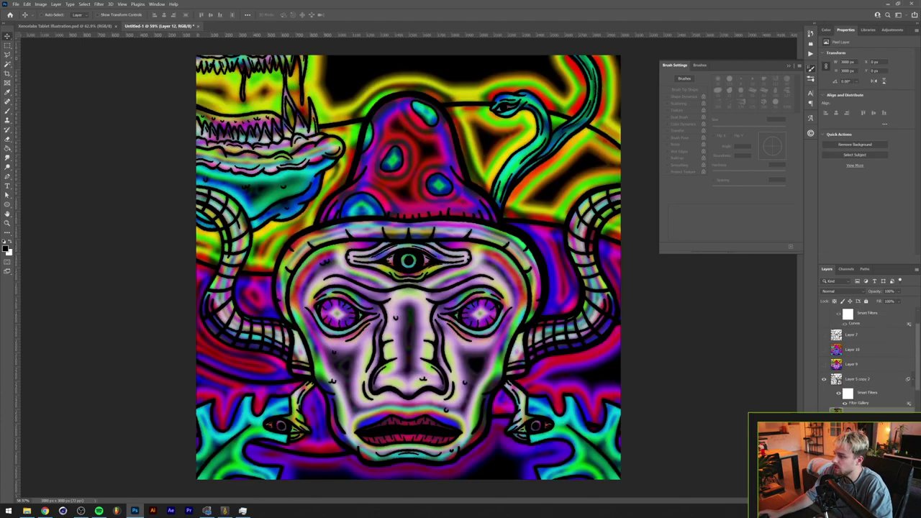
scroll(867, 352, "down", 3)
left_click(871, 361)
scroll(871, 361, "down", 2)
left_click(870, 449)
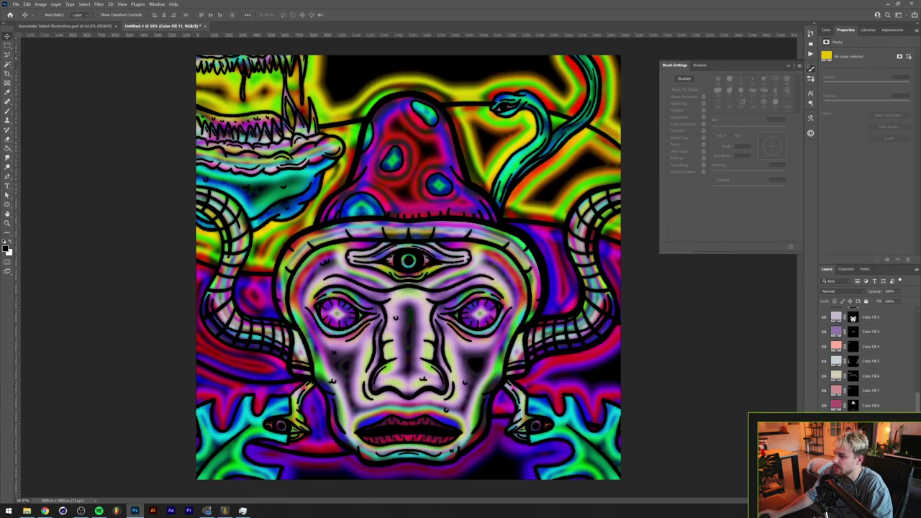
left_click(886, 29)
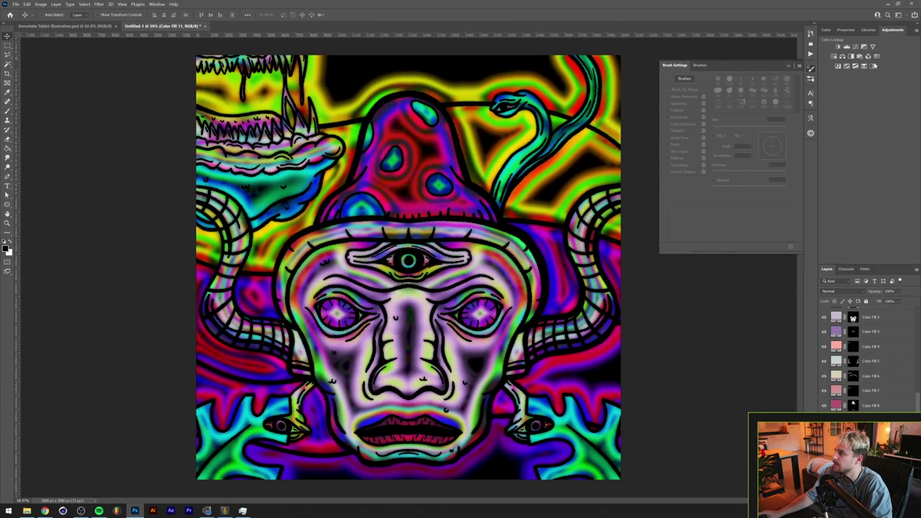
left_click(874, 67)
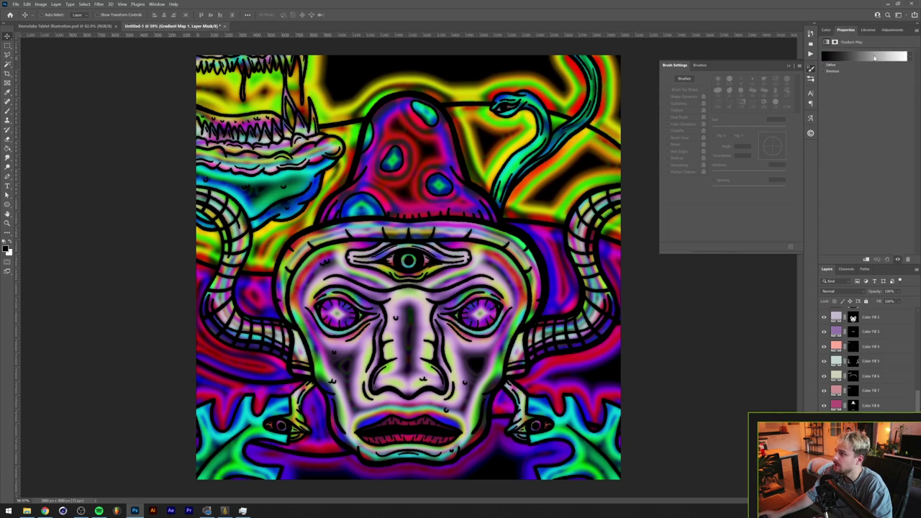
left_click(874, 58)
scroll(691, 216, "down", 3)
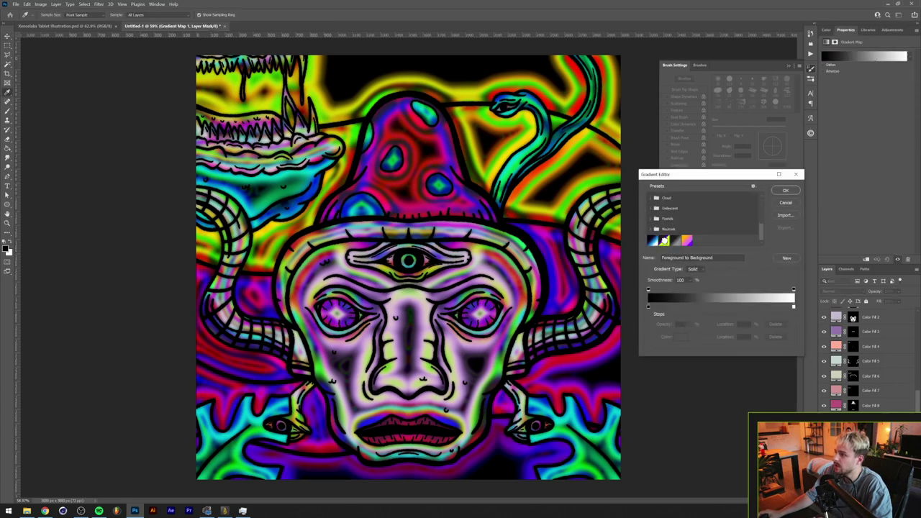
left_click(663, 241)
left_click(786, 190)
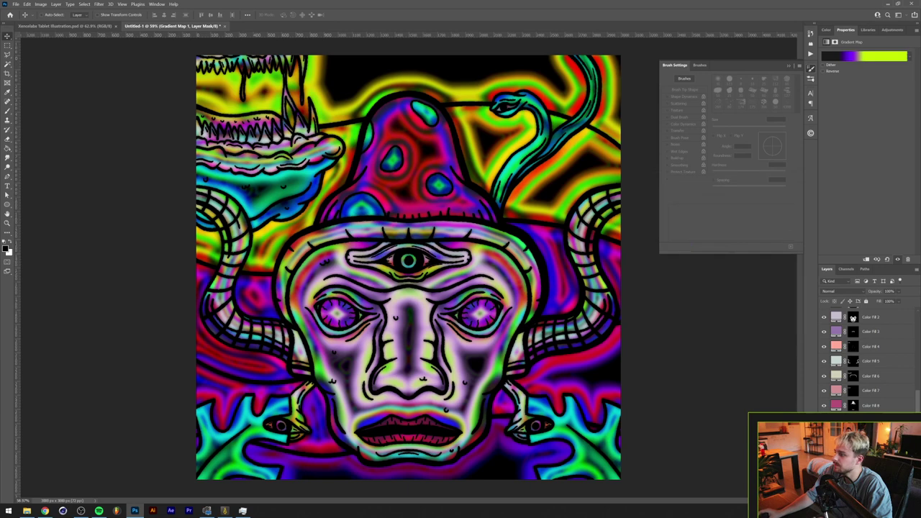
Step: Move Gradient Map 1 directly above the Layer 5 copy 2 line art
left_click_drag(870, 431, 873, 321)
scroll(875, 371, "up", 3)
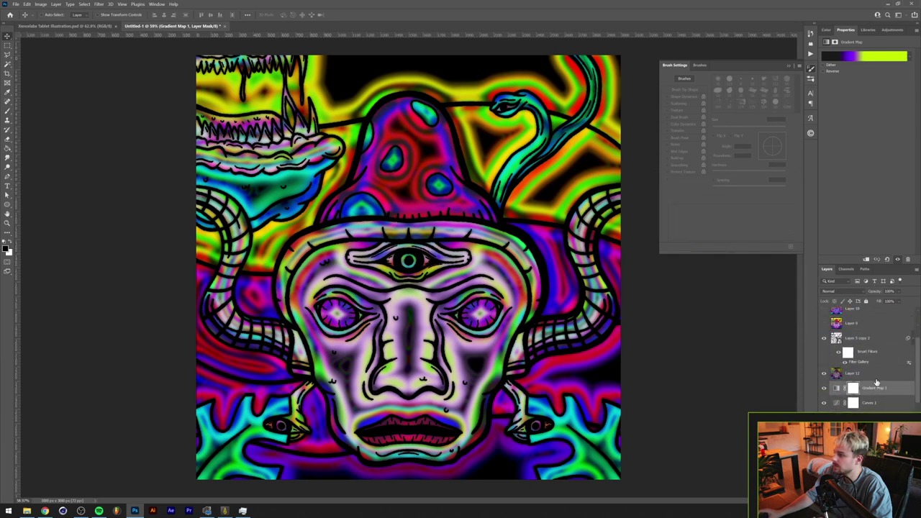
left_click_drag(876, 382, 864, 335)
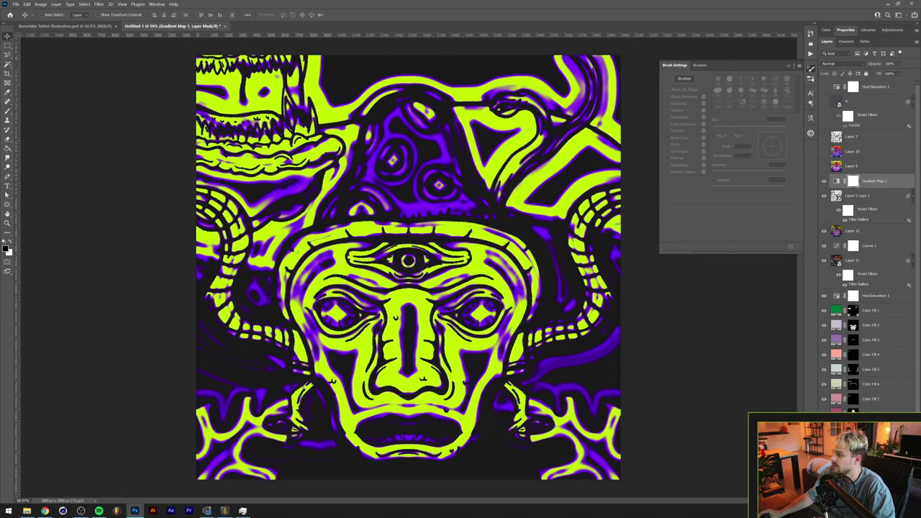
Step: Try limiting Gradient Map 1 to the face by replacing its mask with a copy of Color Fill 2's mask, and delete the adjustment
scroll(870, 238, "down", 3)
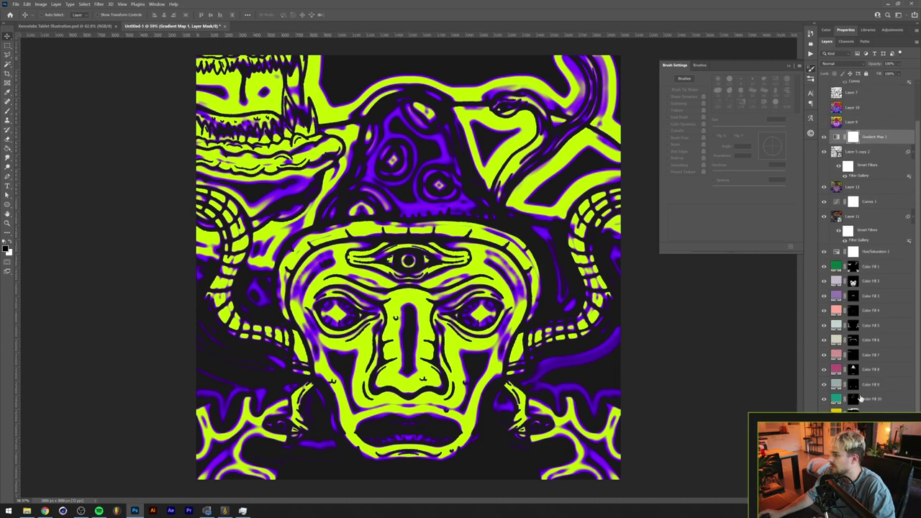
scroll(858, 388, "down", 2)
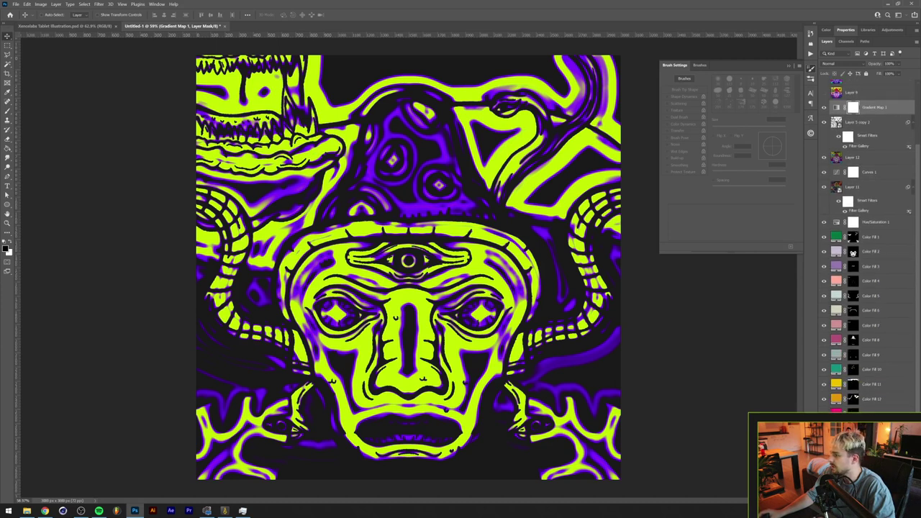
left_click(853, 252, "alt")
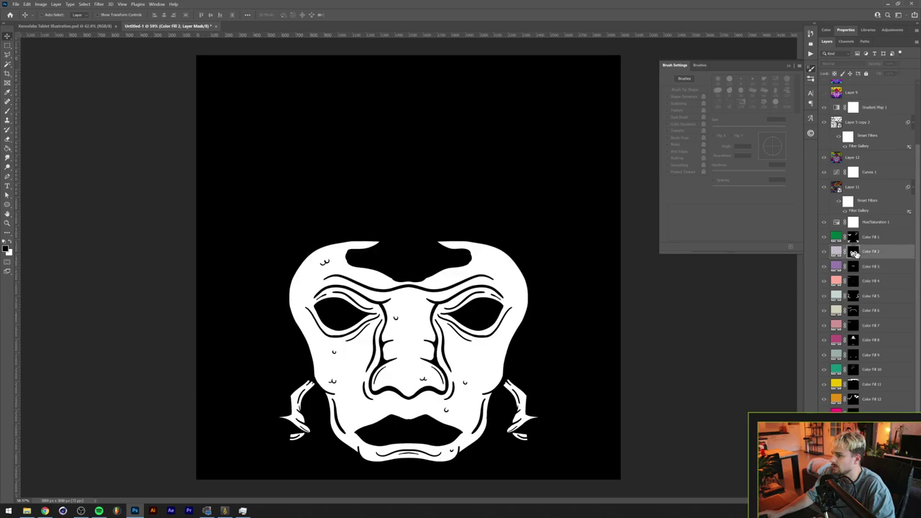
left_click(853, 252, "alt")
scroll(854, 253, "up", 5)
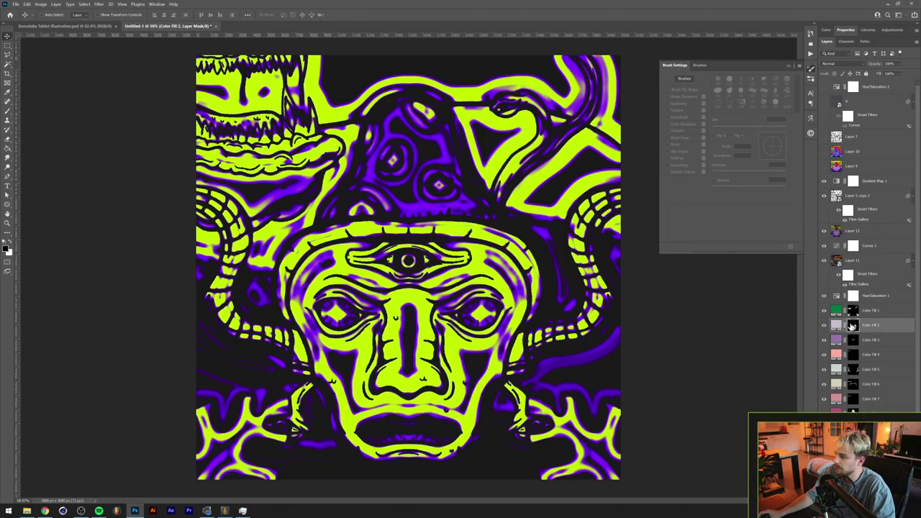
left_click_drag(852, 325, 854, 185)
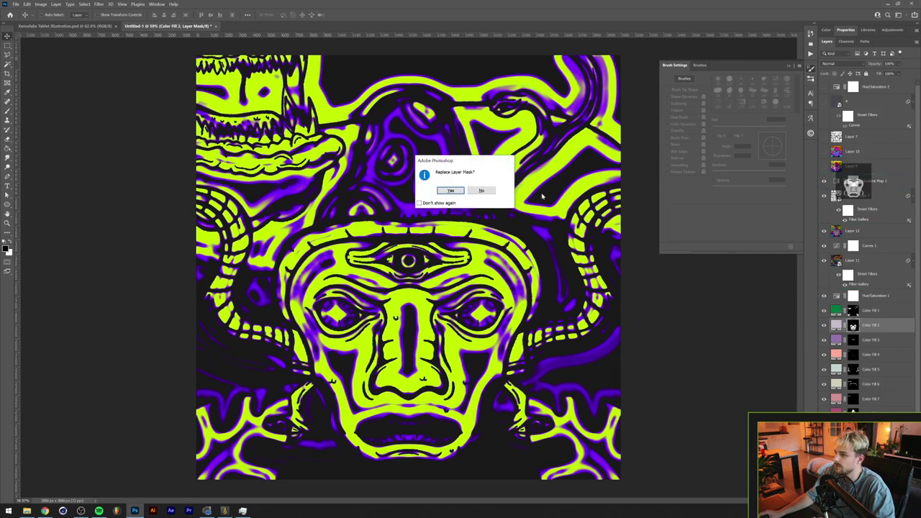
left_click(451, 190)
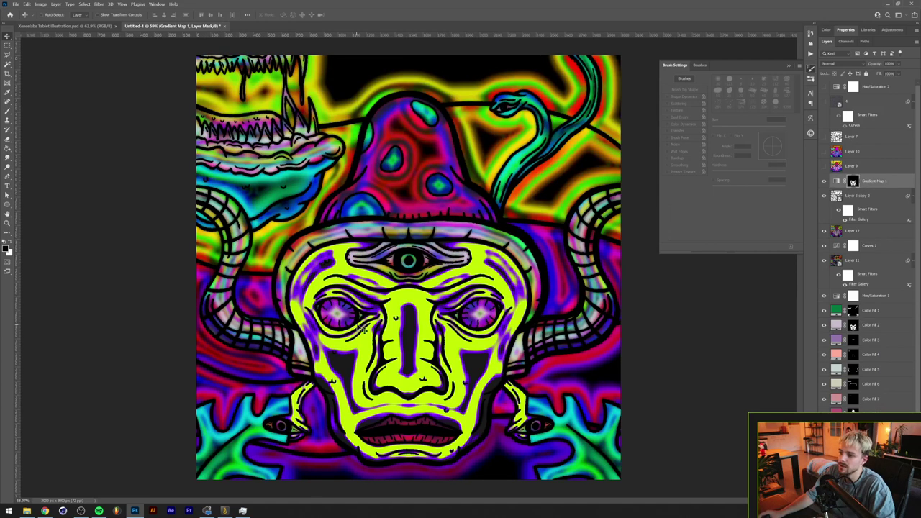
left_click(867, 183)
key("Delete")
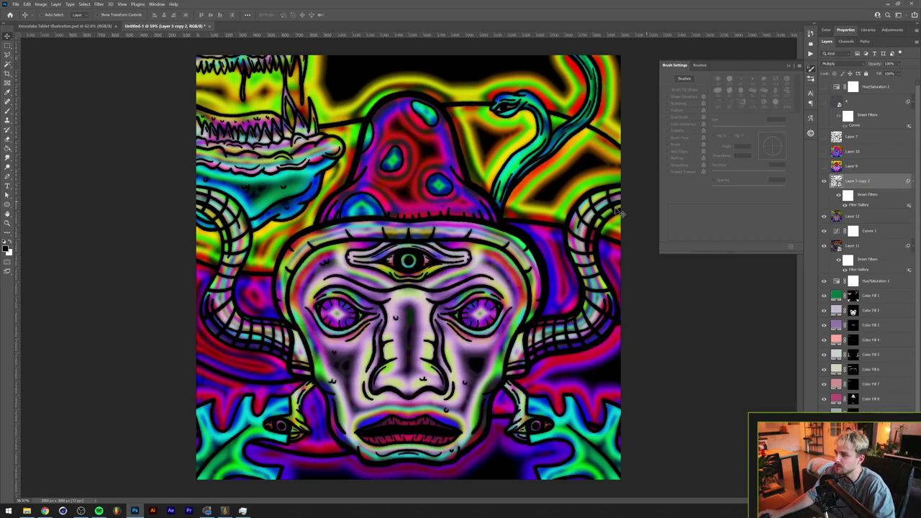
Step: Collapse the Brush Settings and compare the current artwork with the Layer 9 and Layer 10 color versions, including the Layer 7 line art
left_click(788, 66)
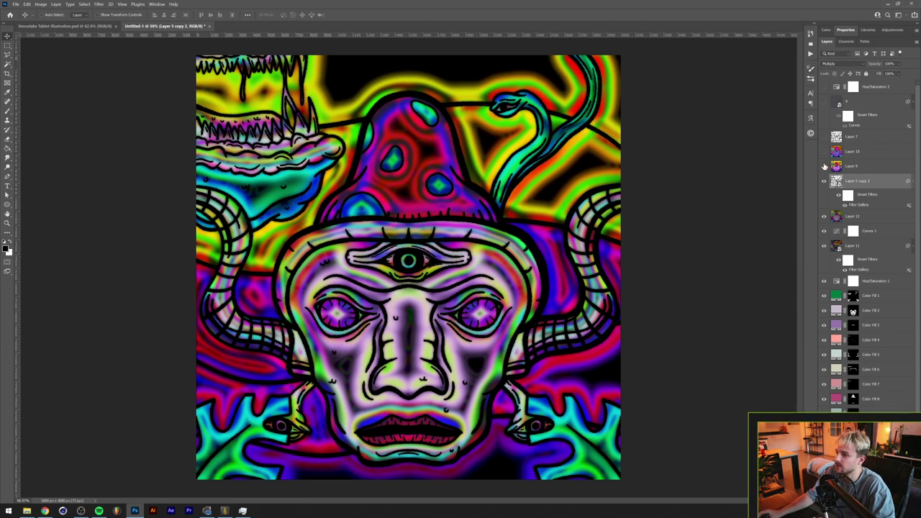
left_click(825, 166)
left_click(824, 167)
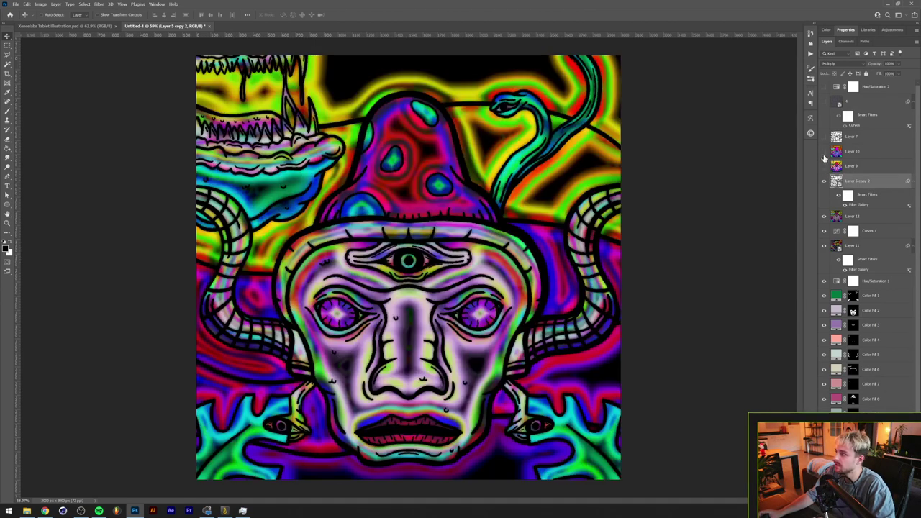
left_click(825, 153)
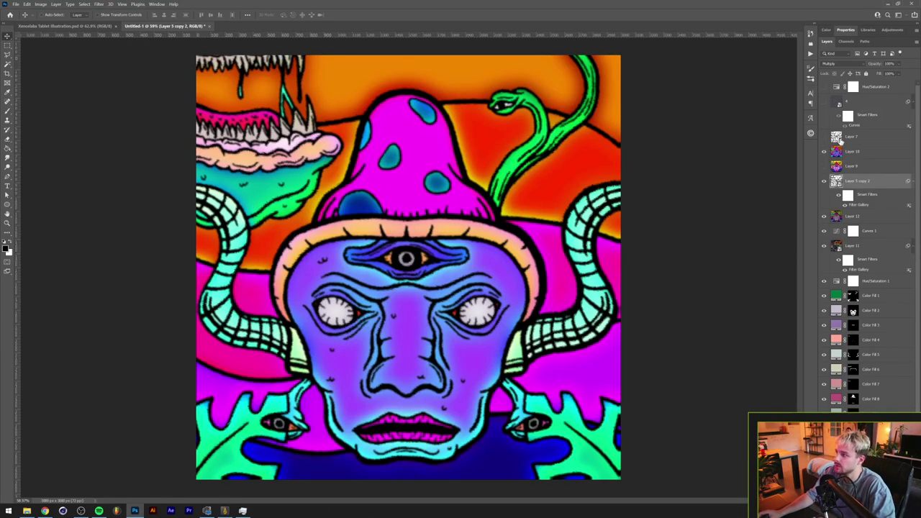
left_click(840, 139)
left_click(825, 137)
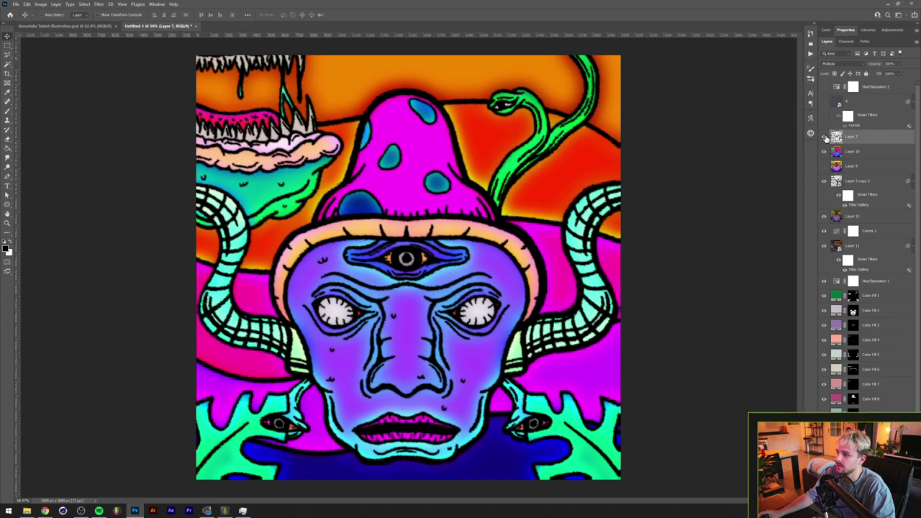
left_click(825, 138)
left_click(825, 152)
Step: Stamp the visible artwork into a new merged layer above Layer 5 copy 2 and convert it to a smart object
left_click(836, 181)
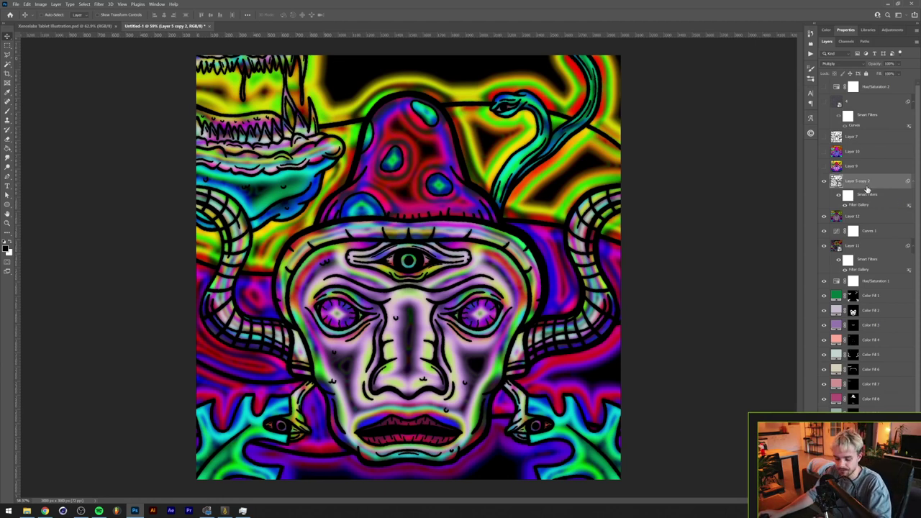
key("ctrl+alt+shift+e")
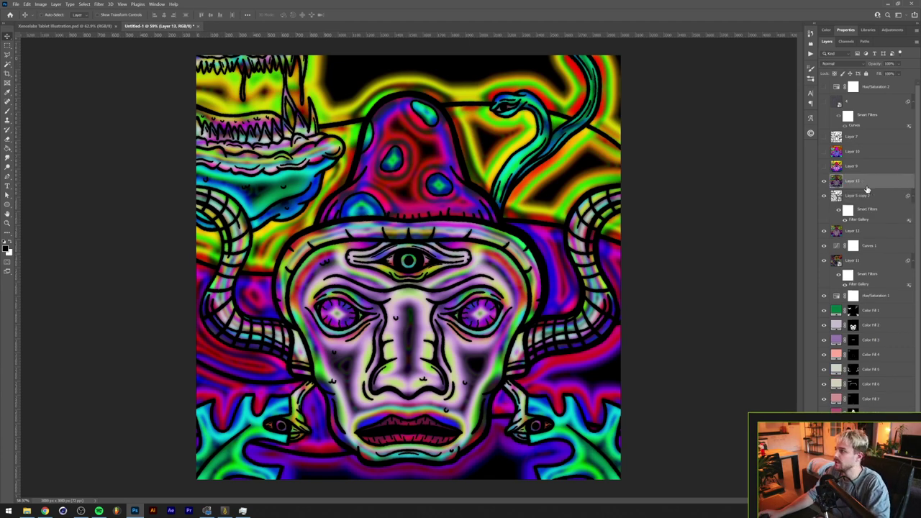
right_click(867, 185)
left_click(849, 282)
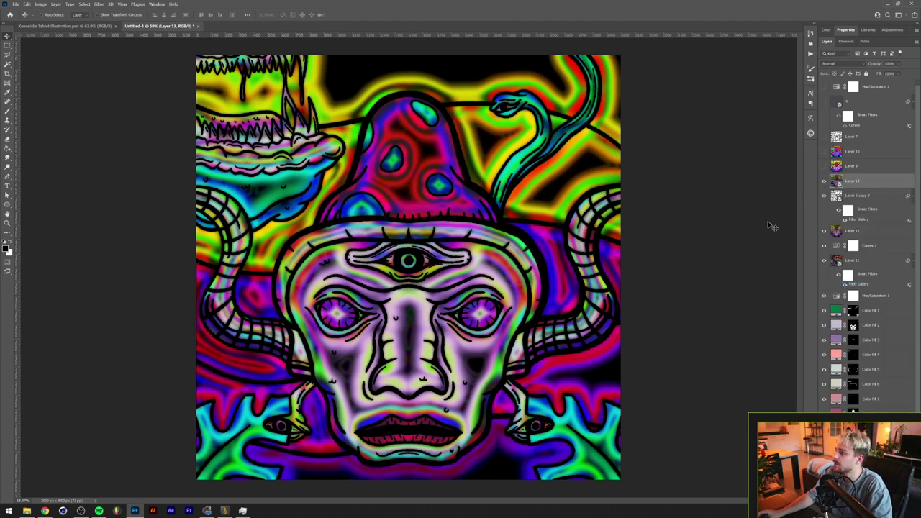
Step: Apply the Displace filter to Layer 13 with vertical scale 20, Stretch To Fit and Repeat Edge Pixels, and inspect the roughened line edges
key("ctrl+alt+f")
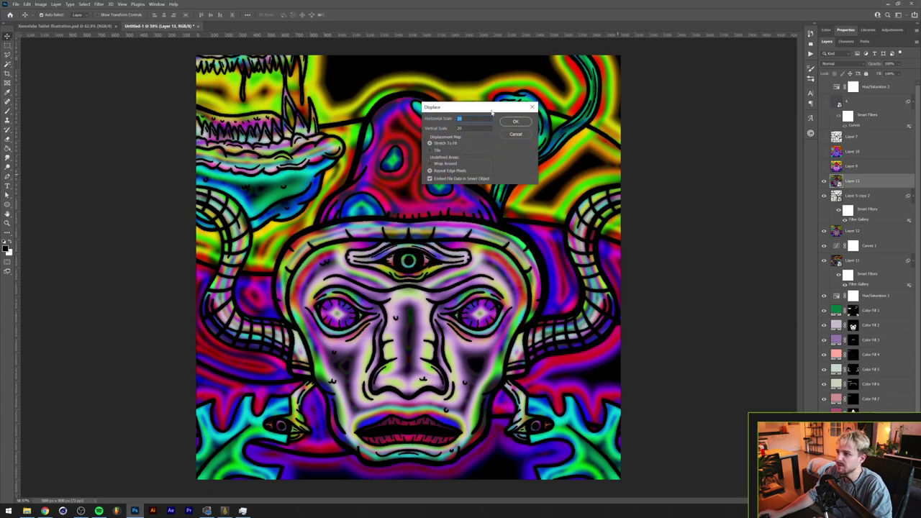
left_click(508, 122)
scroll(305, 253, "up", 8)
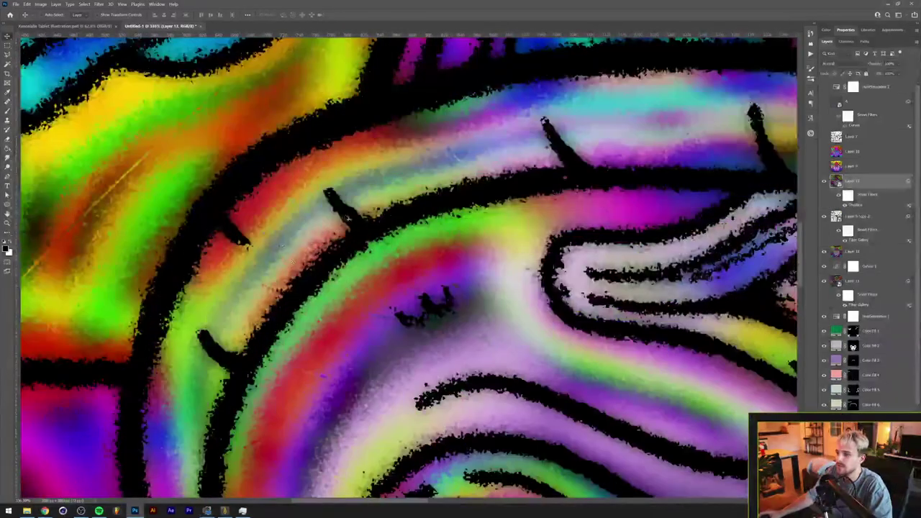
scroll(275, 279, "down", 9)
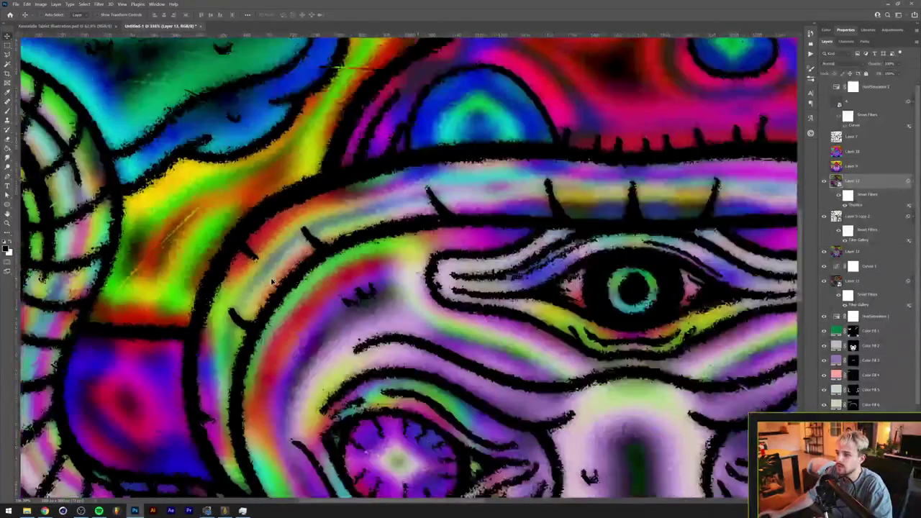
scroll(275, 279, "up", 1)
Step: Show the texture layer named 4 over the artwork and preview the Hue/Saturation 2 adjustment, leaving that adjustment hidden
left_click(824, 103)
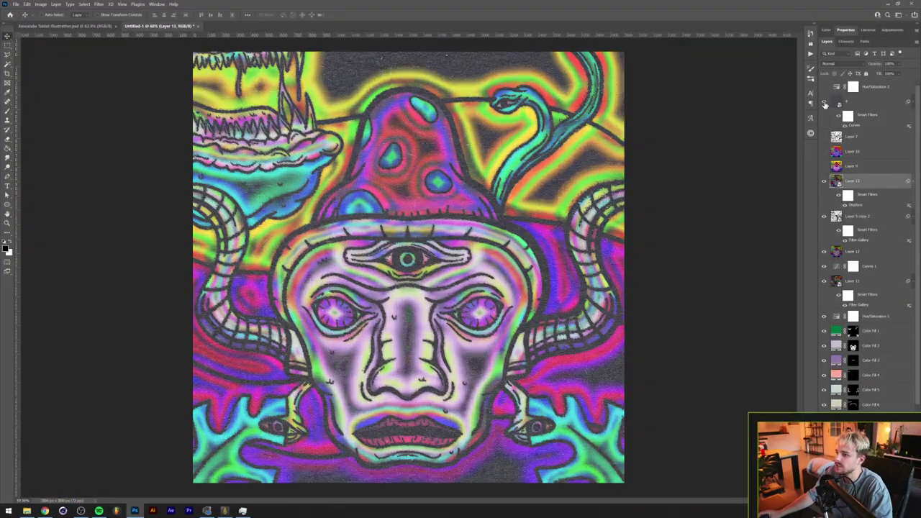
left_click(824, 88)
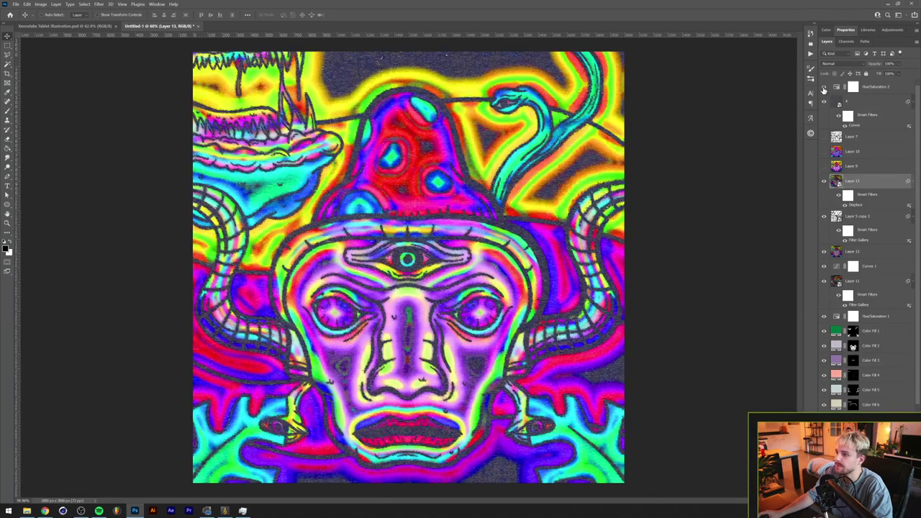
left_click(824, 89)
Step: Darken the texture layer named 4 by editing its Curves smart filter, pulling the existing curve point down to an output of 25
left_click(845, 105)
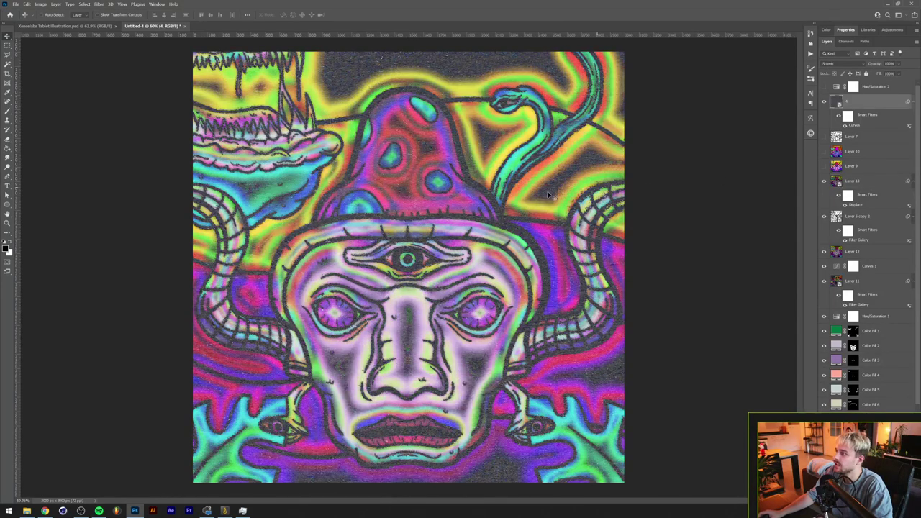
double_click(854, 126)
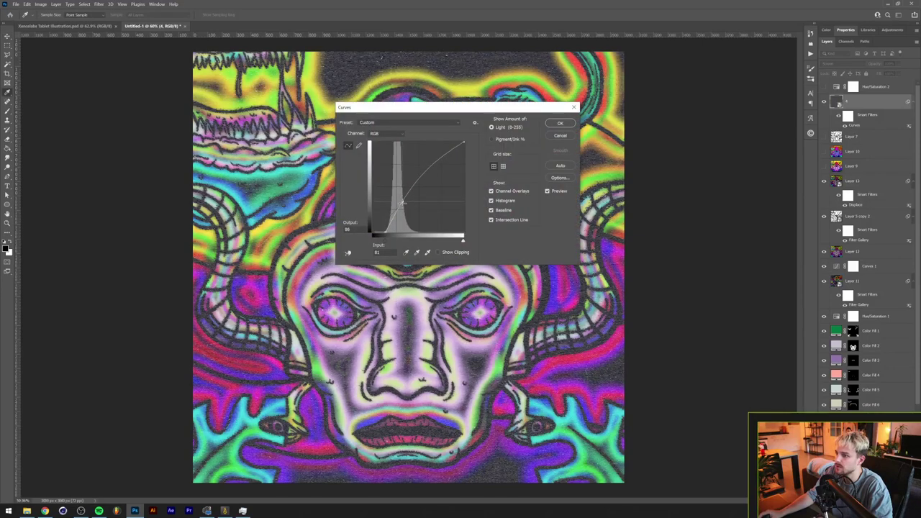
left_click_drag(403, 203, 395, 223)
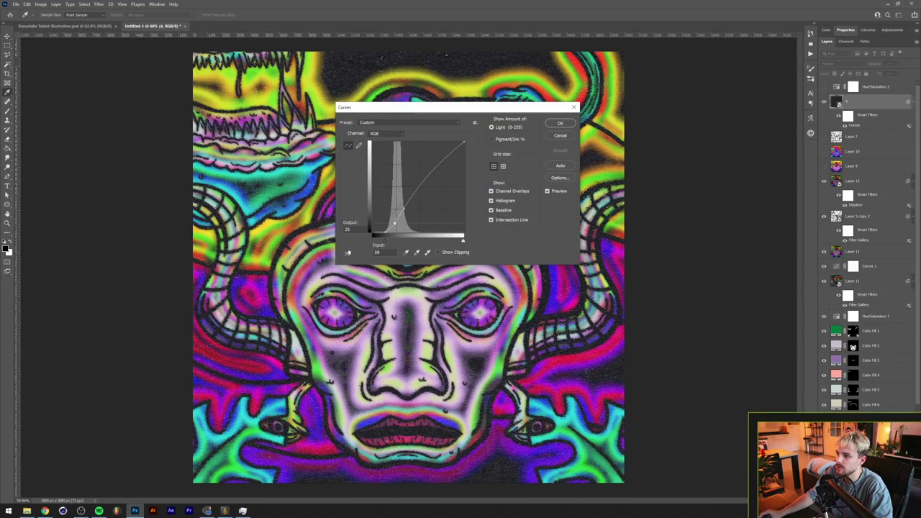
left_click(560, 123)
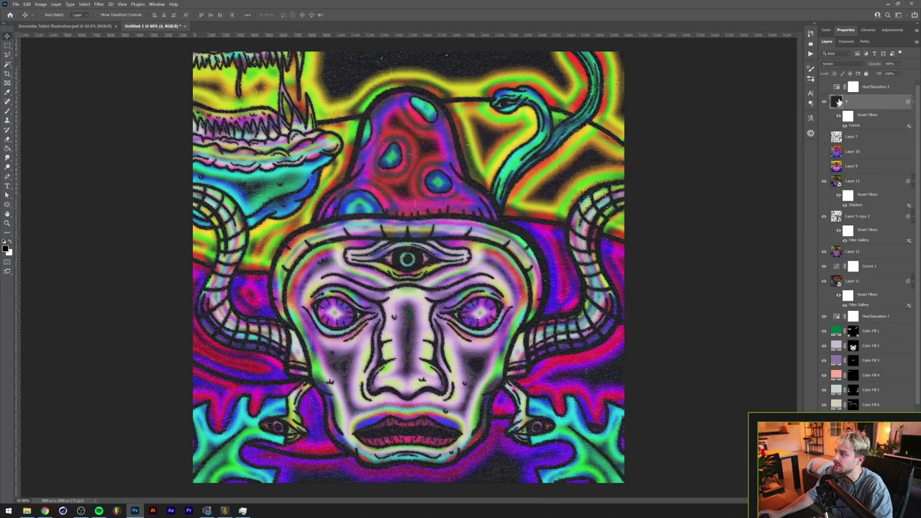
Step: Show the Hue/Saturation 2 adjustment and reduce its master saturation to about +30
left_click(825, 86)
left_click(839, 87)
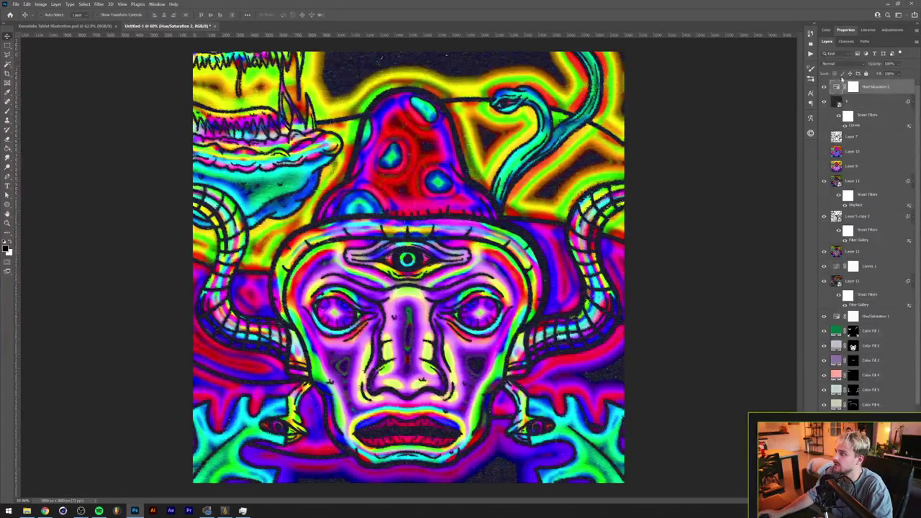
left_click(846, 30)
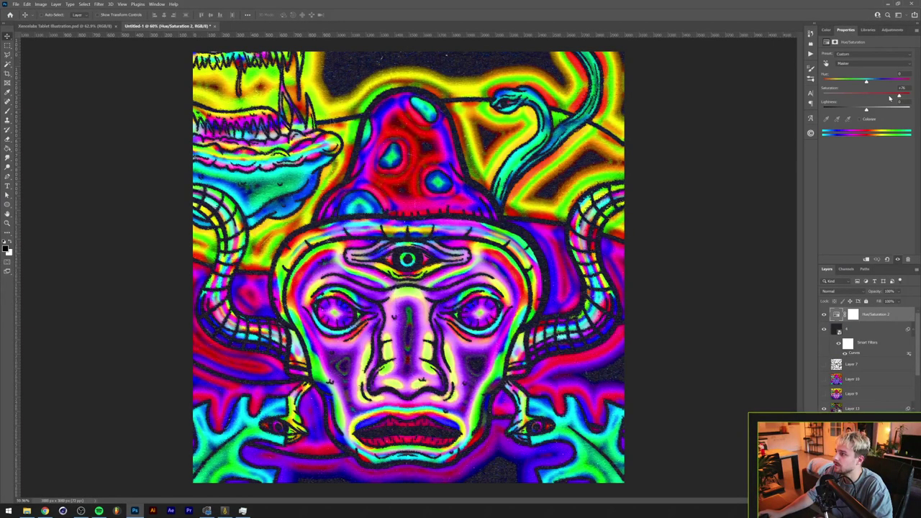
left_click_drag(890, 98, 879, 97)
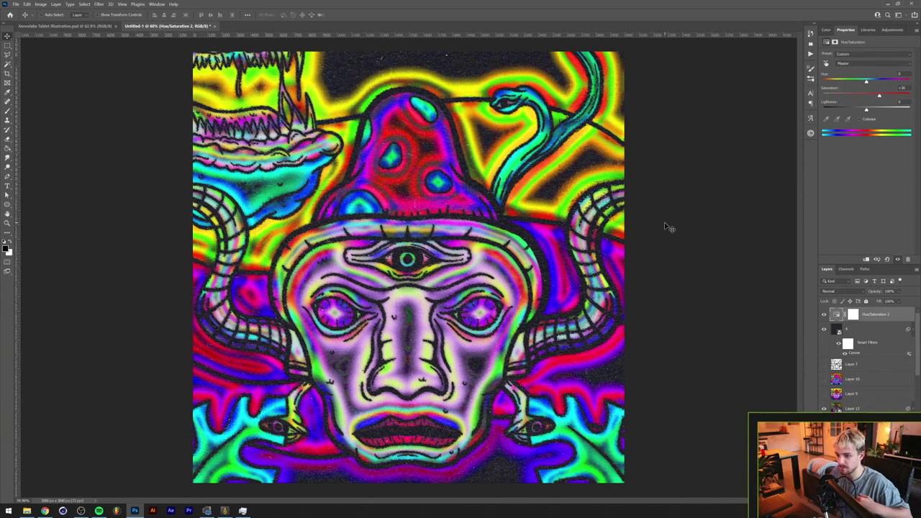
key("backslash")
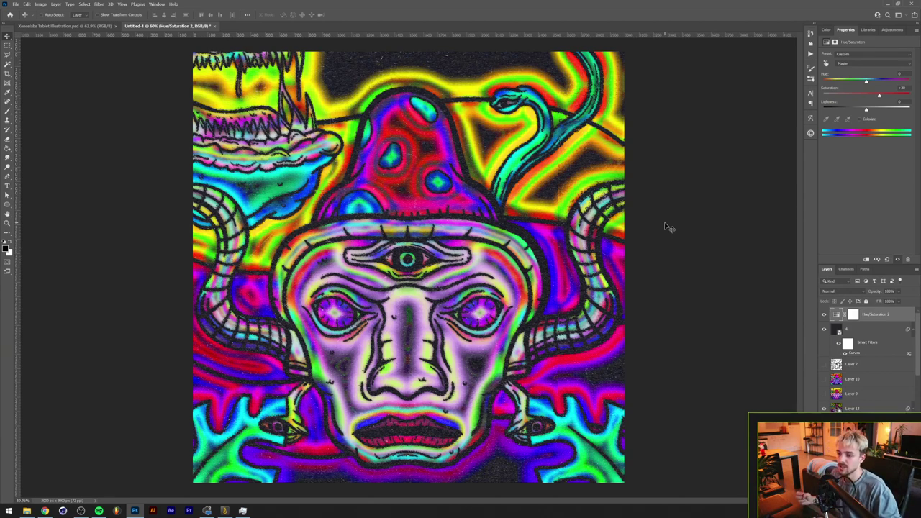
key("backslash")
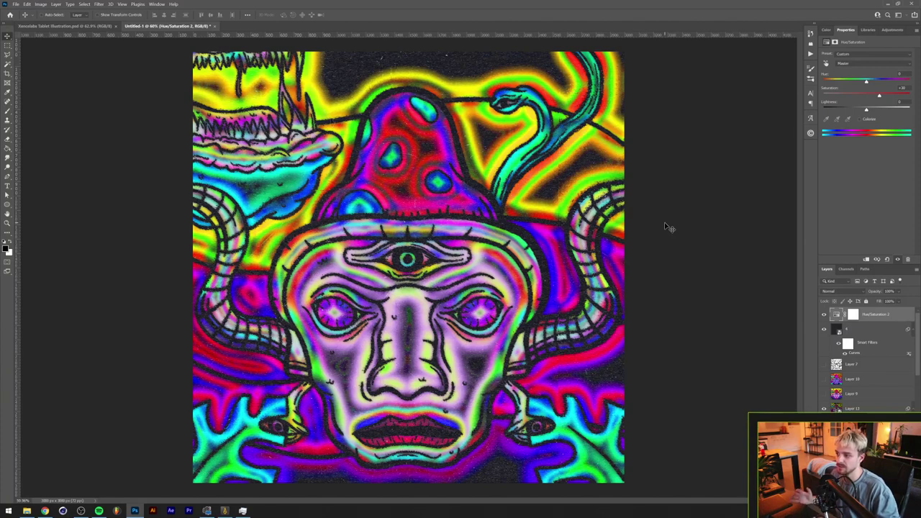
key("backslash")
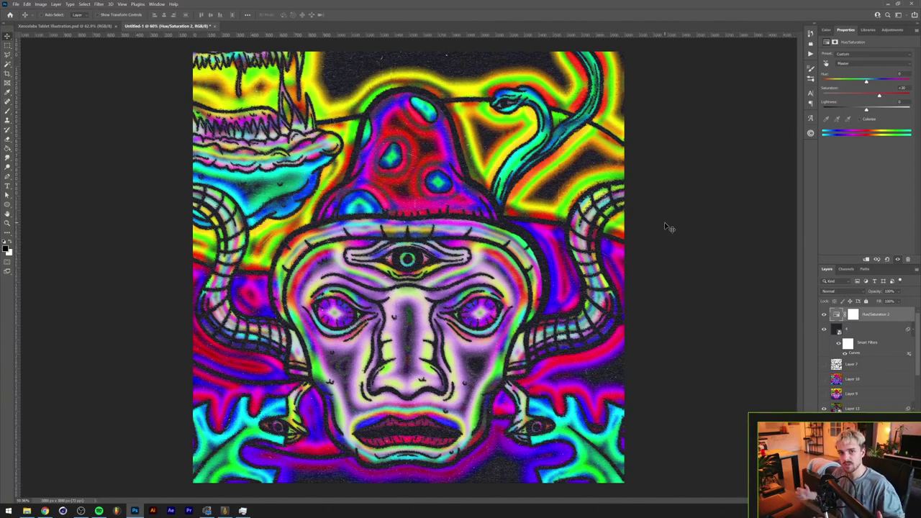